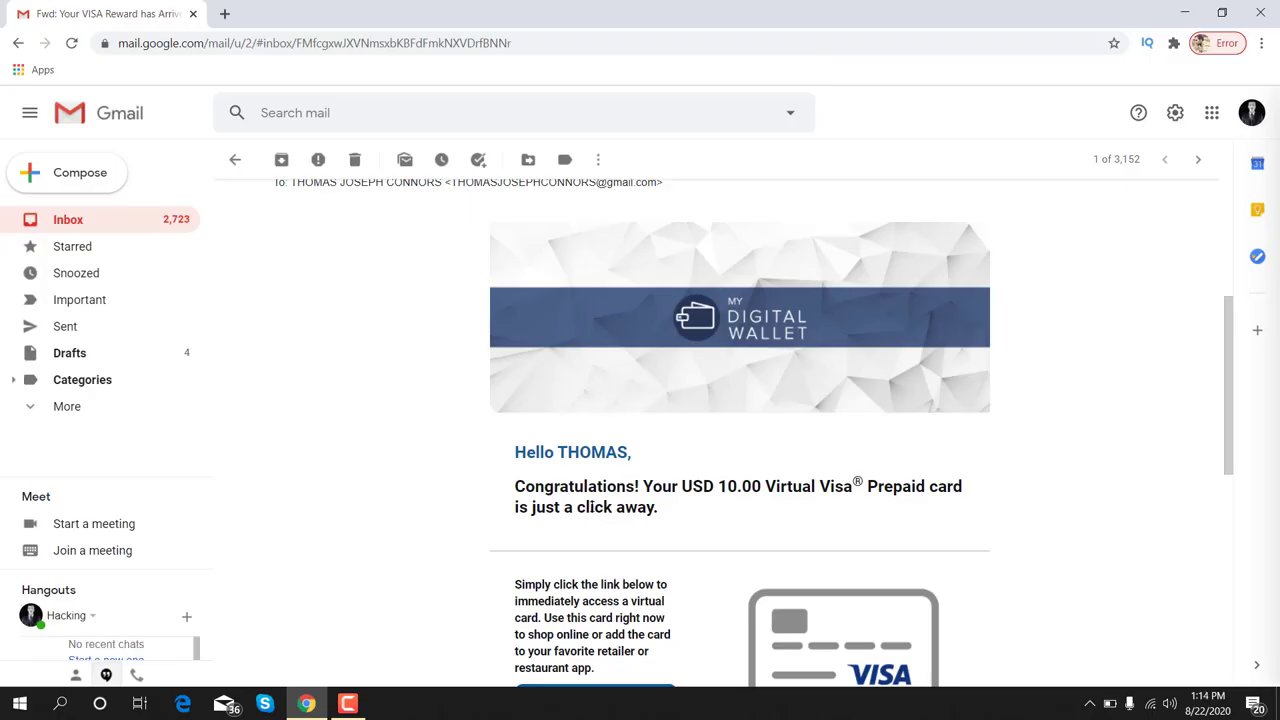
Scroll through the reward email and select its greeting and congratulations lines
scroll(550, 420, down, 1)
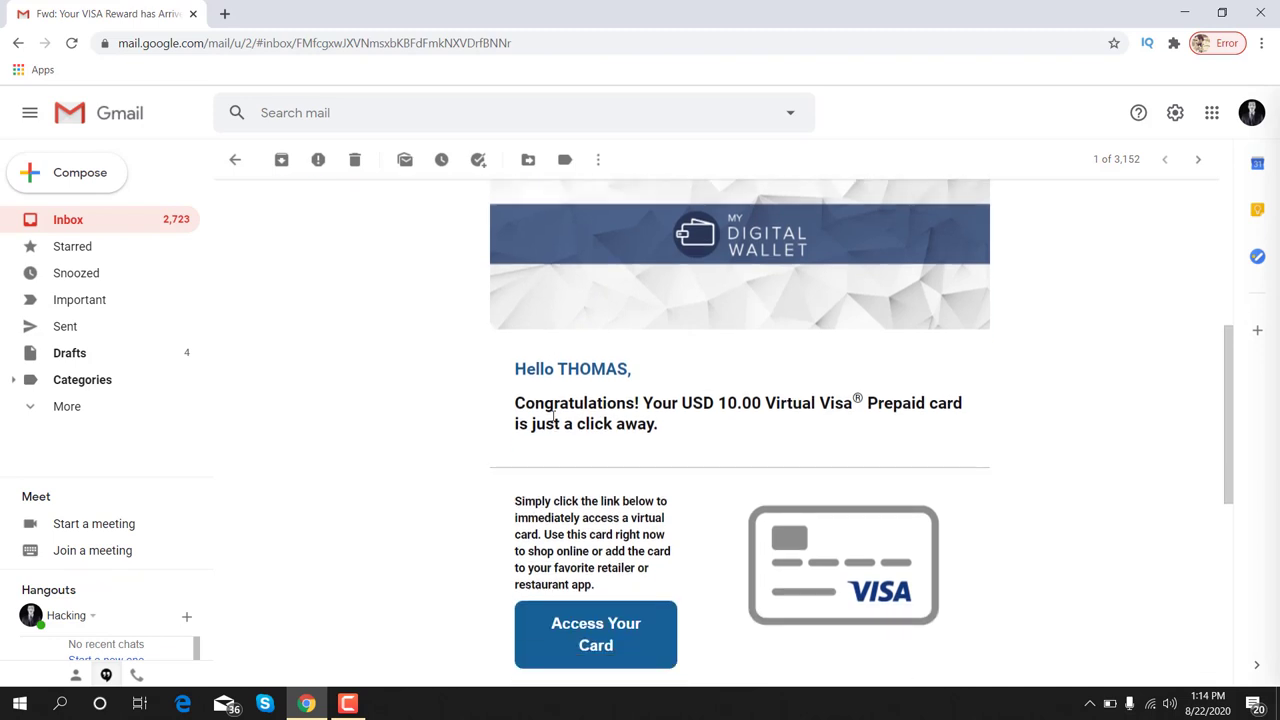
scroll(553, 418, down, 1)
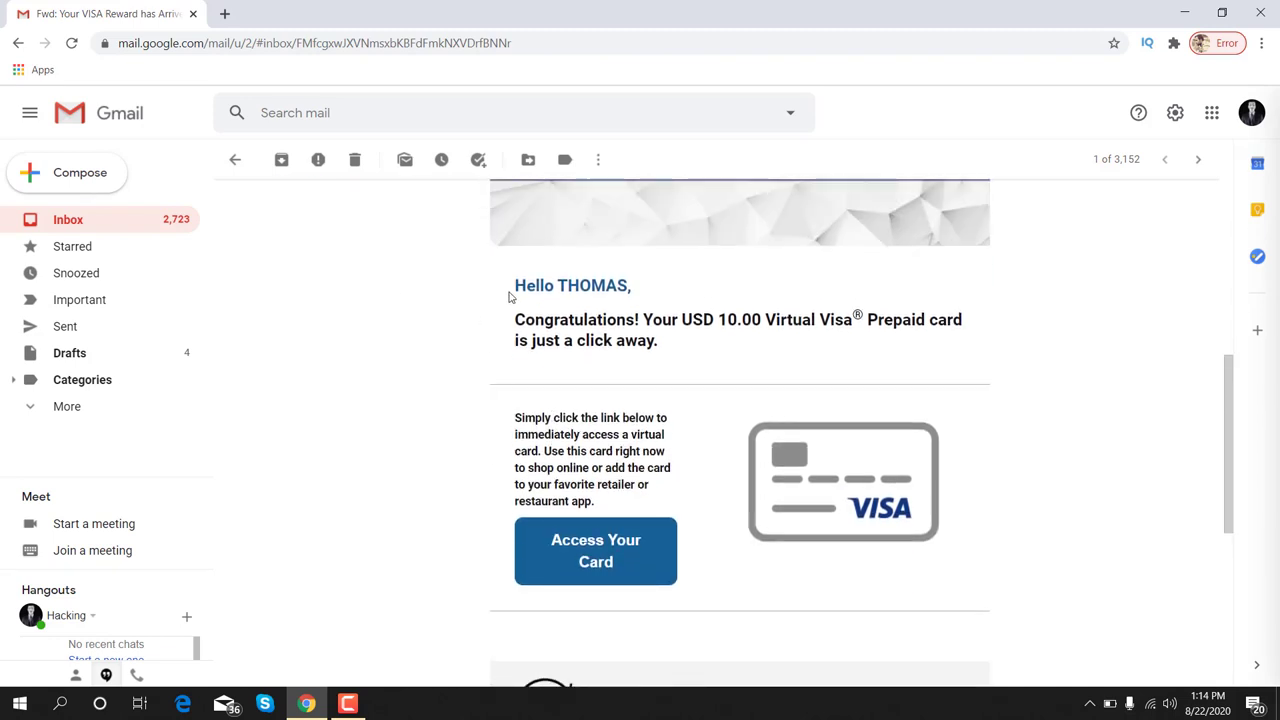
drag(508, 293, 665, 290)
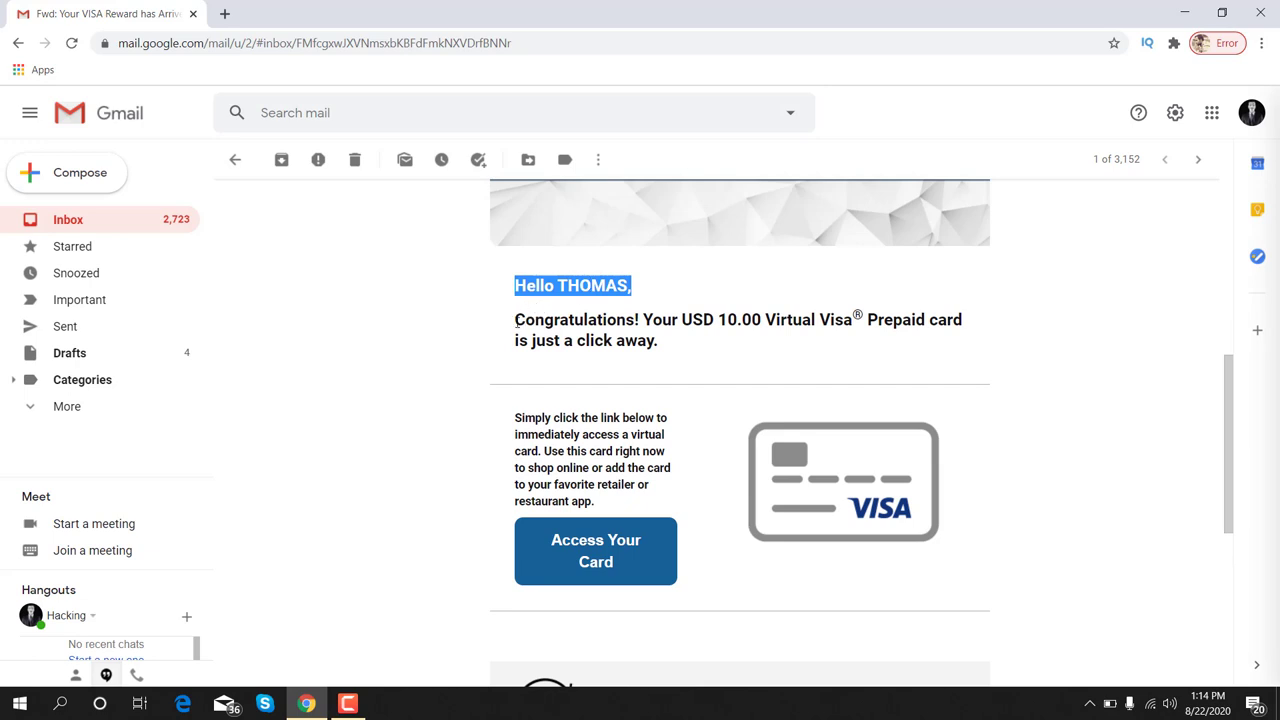
drag(516, 322, 680, 320)
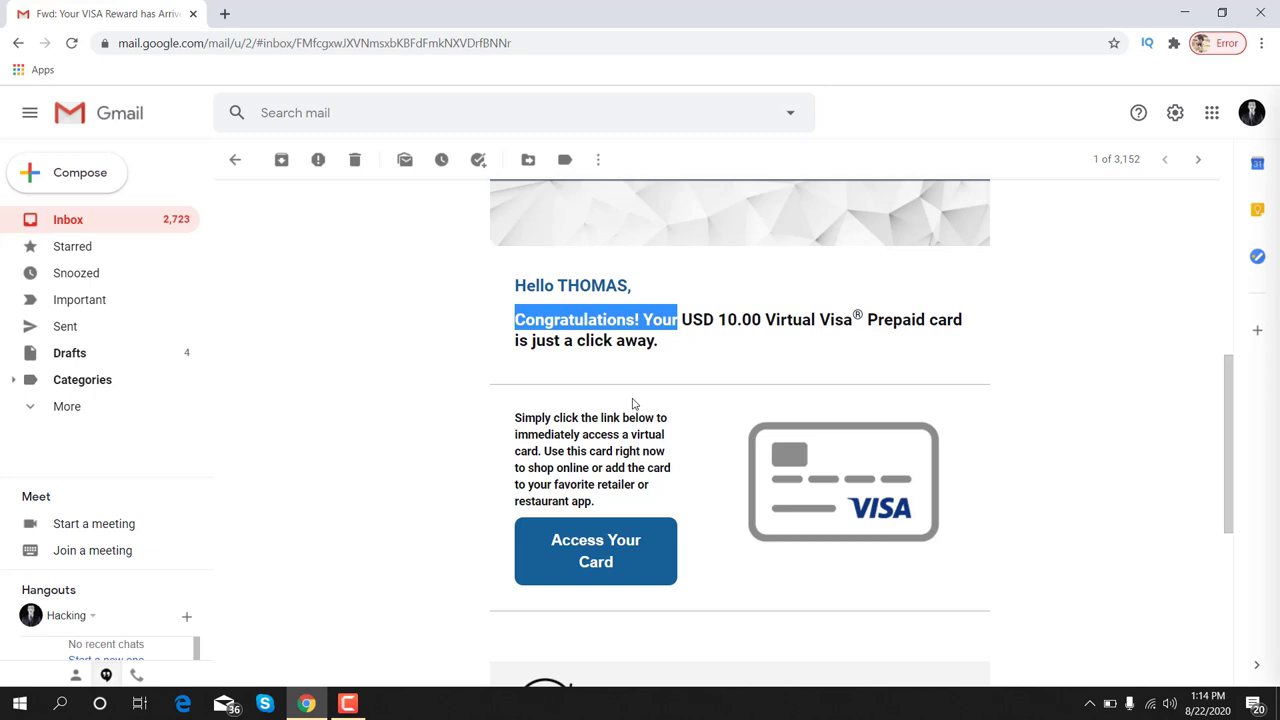
click(632, 403)
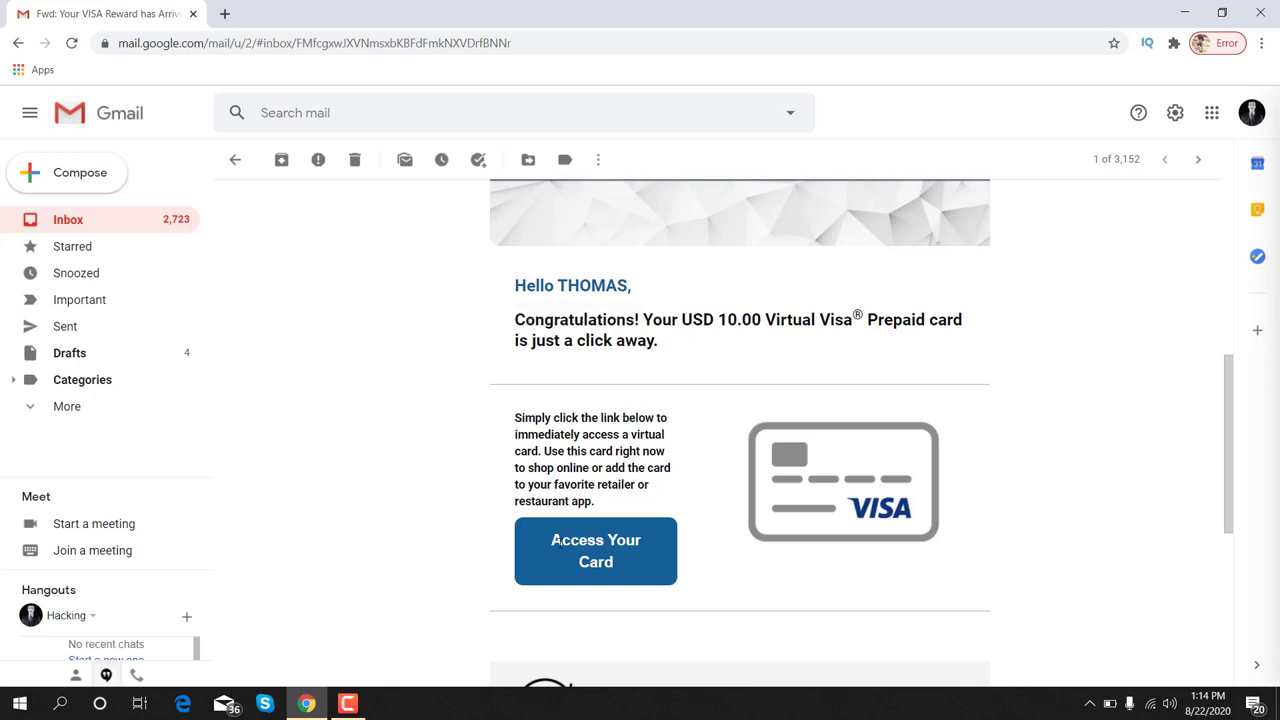
Highlight the Access Your Card wording and the full digital token in the email
drag(553, 540, 613, 562)
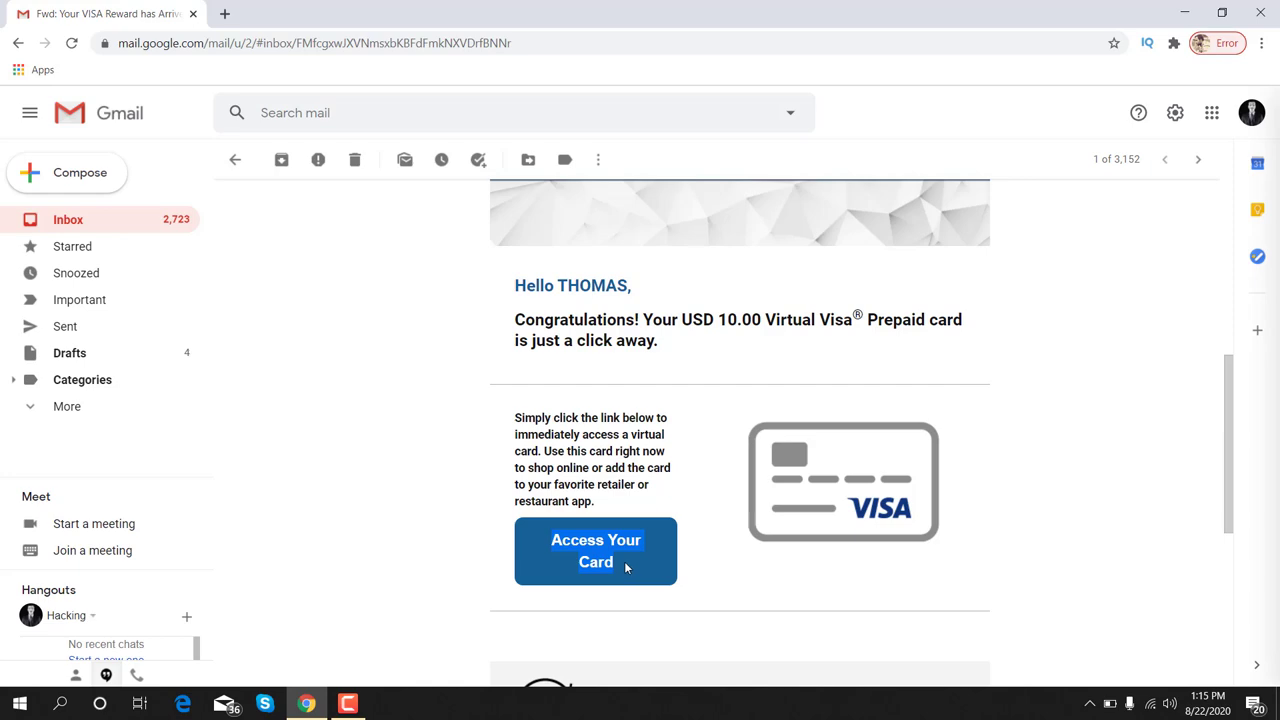
scroll(686, 510, down, 3)
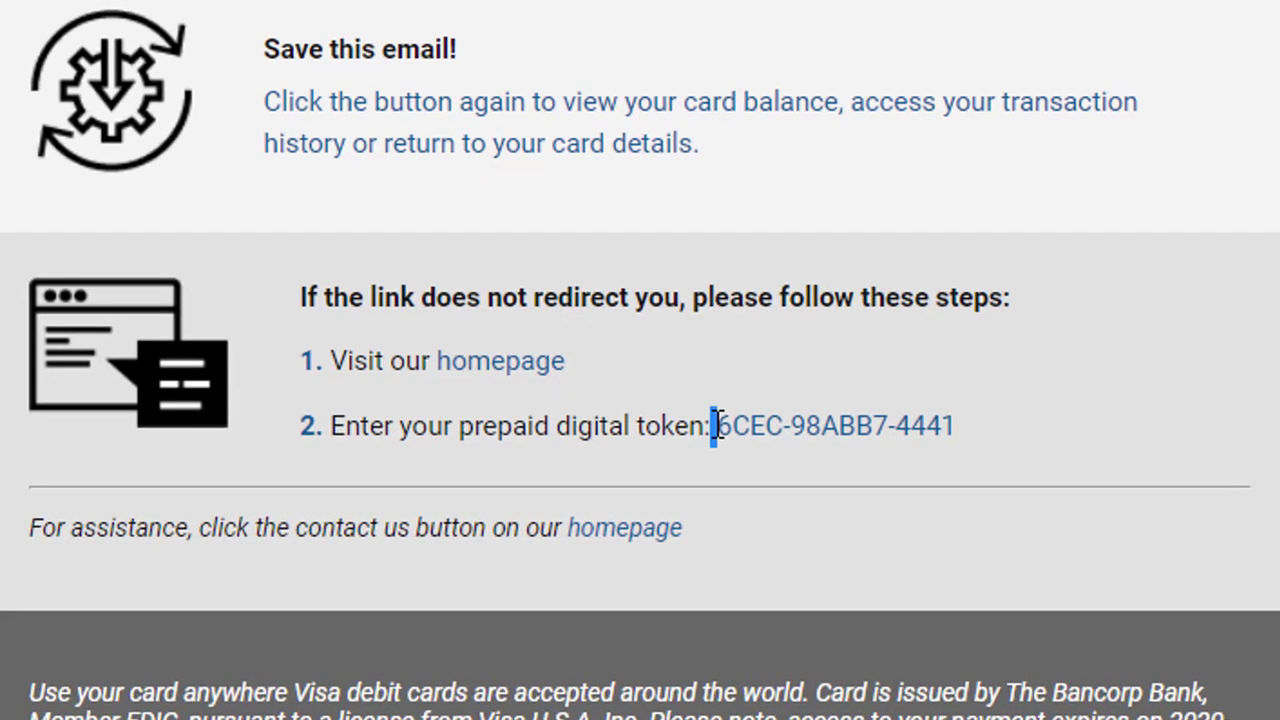
drag(765, 497, 818, 495)
drag(853, 418, 960, 431)
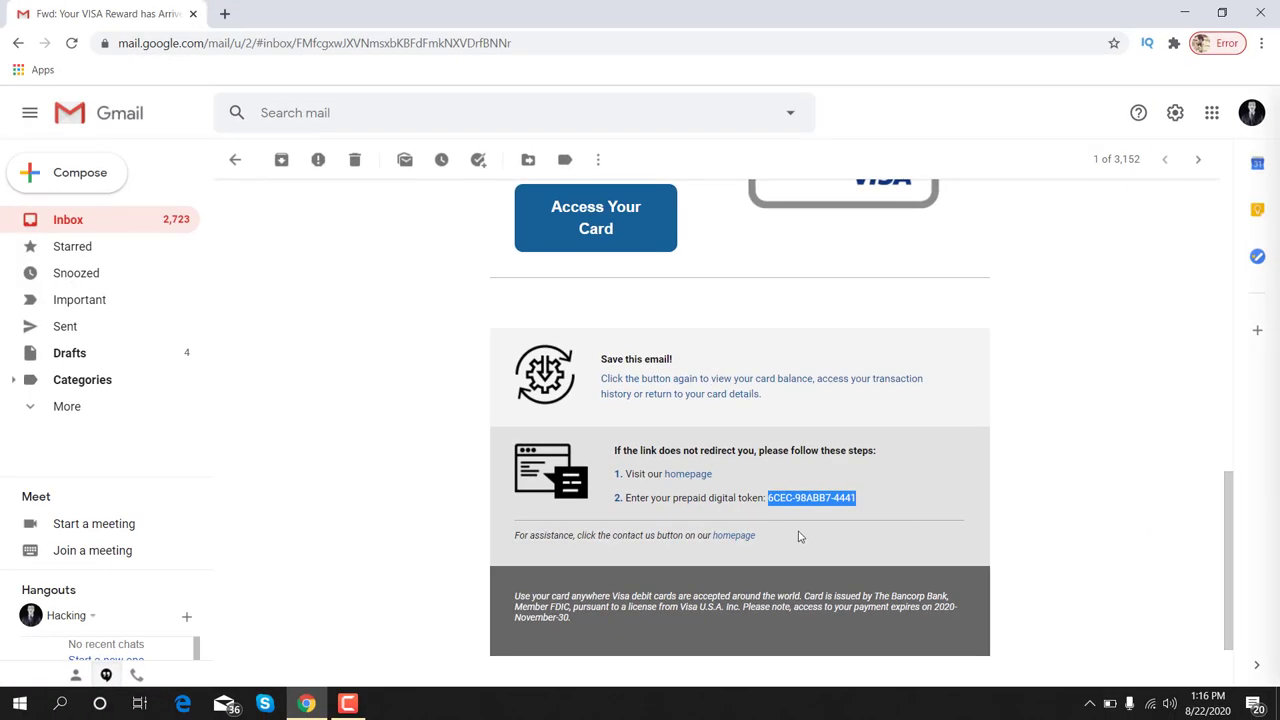
scroll(705, 515, up, 2)
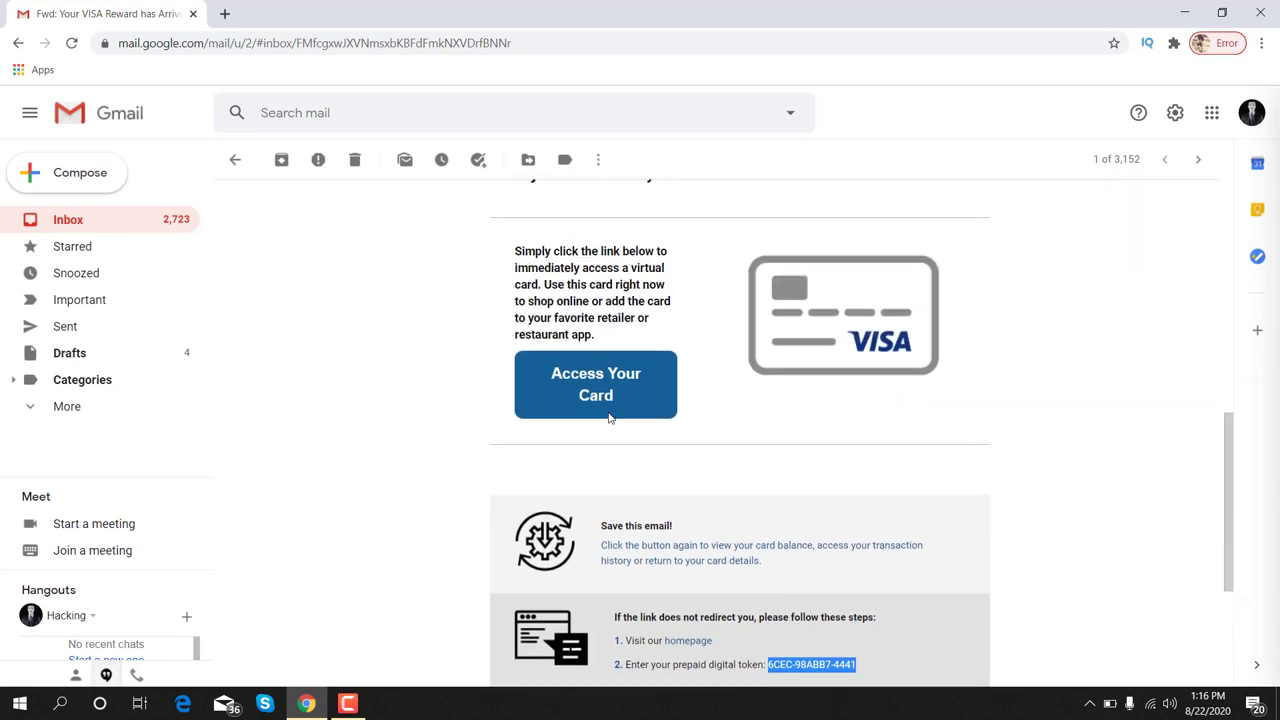
drag(540, 368, 618, 397)
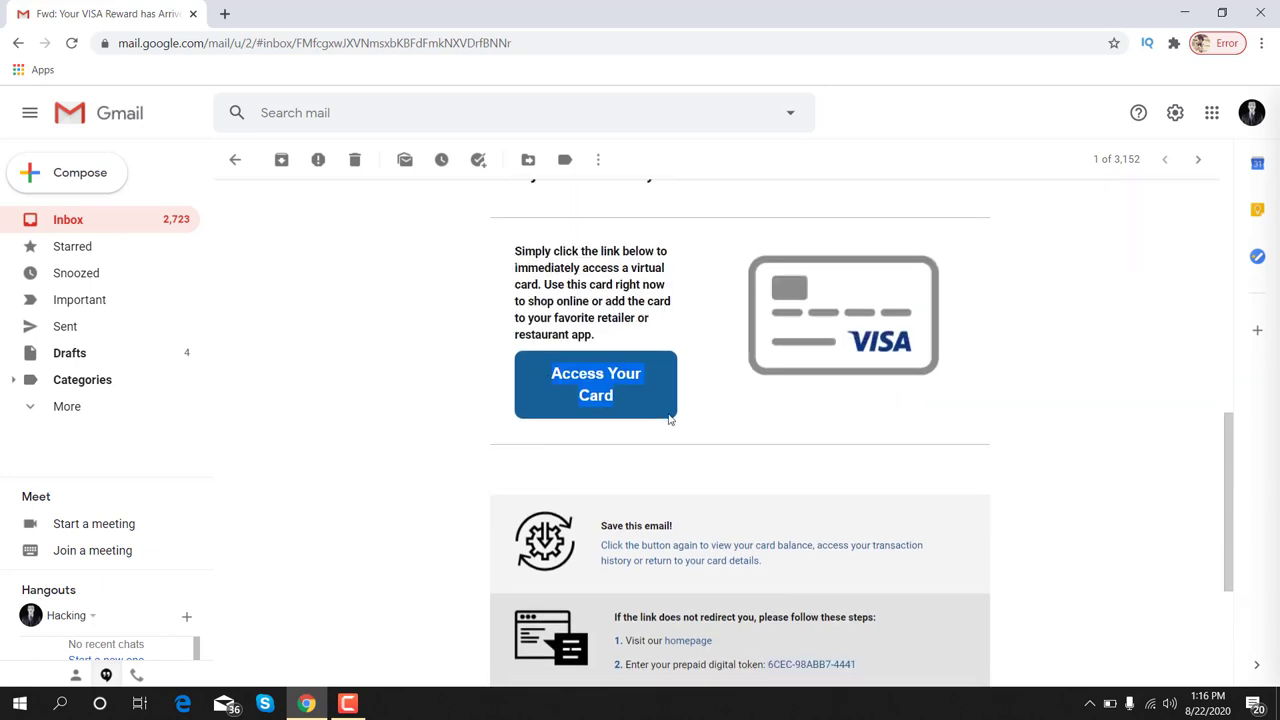
click(595, 374)
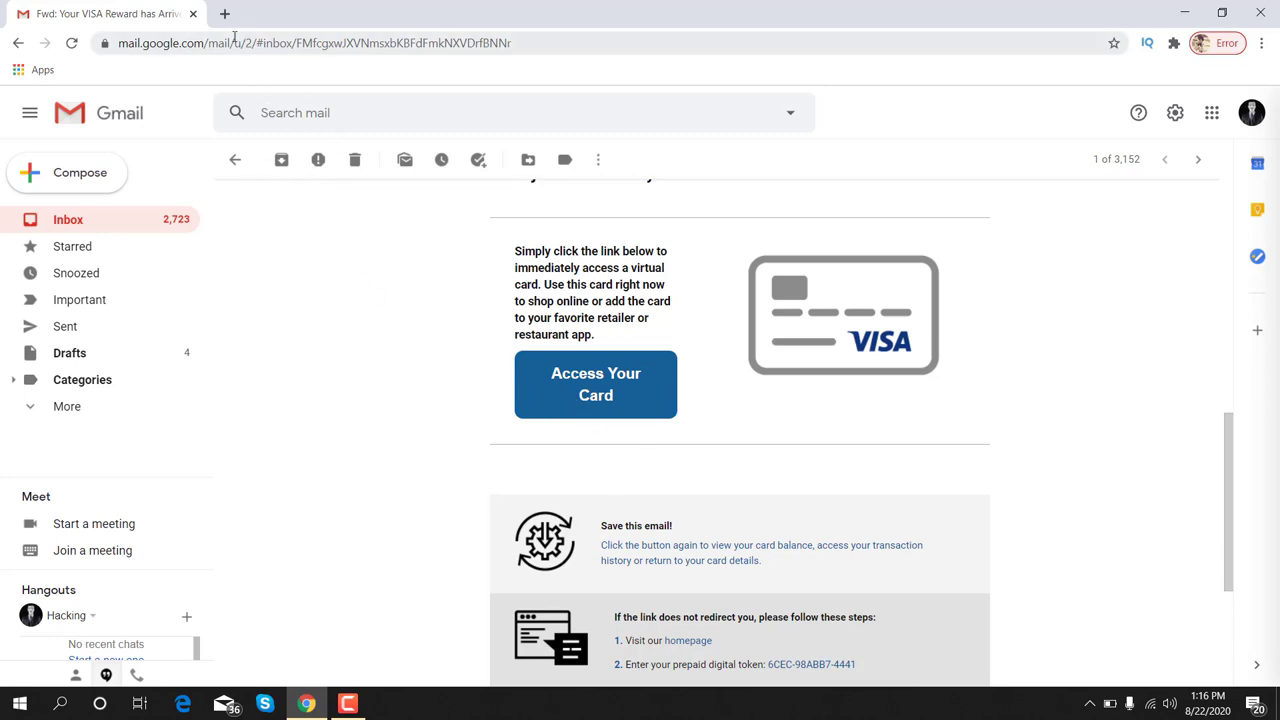
Search Google for 'prepaiddigital' in a new tab
key(ctrl+t)
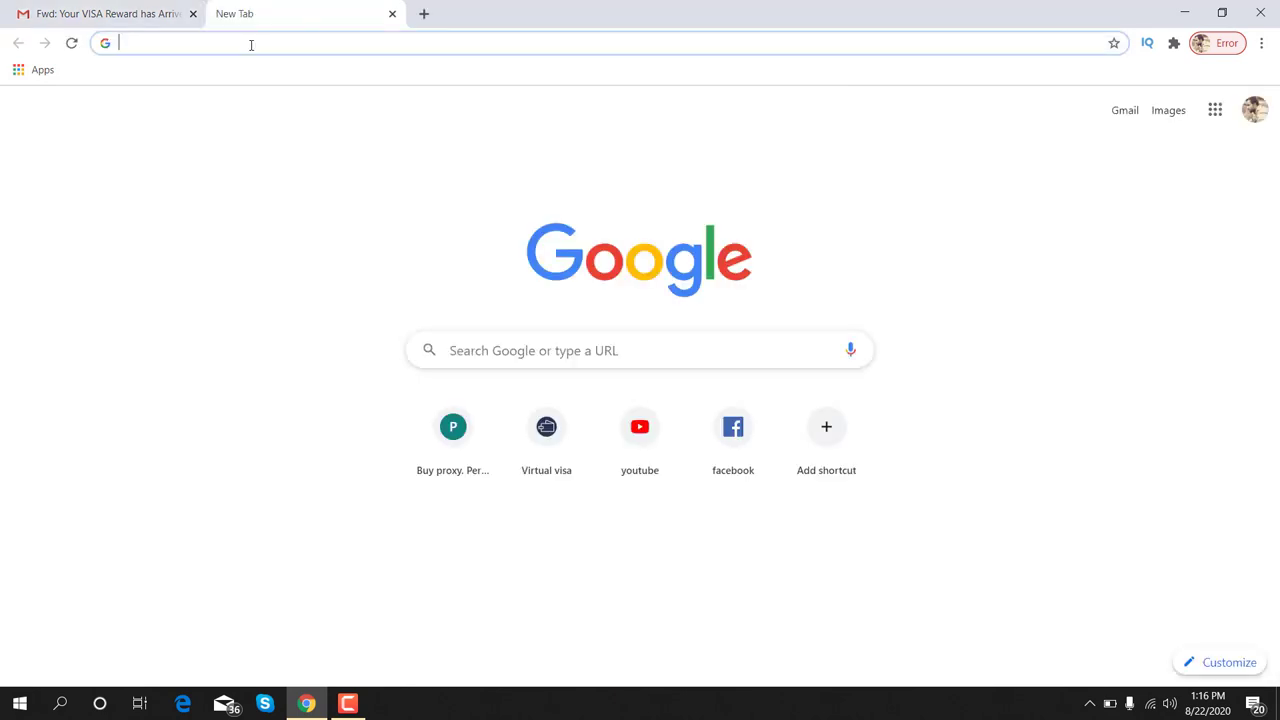
text(prepaid)
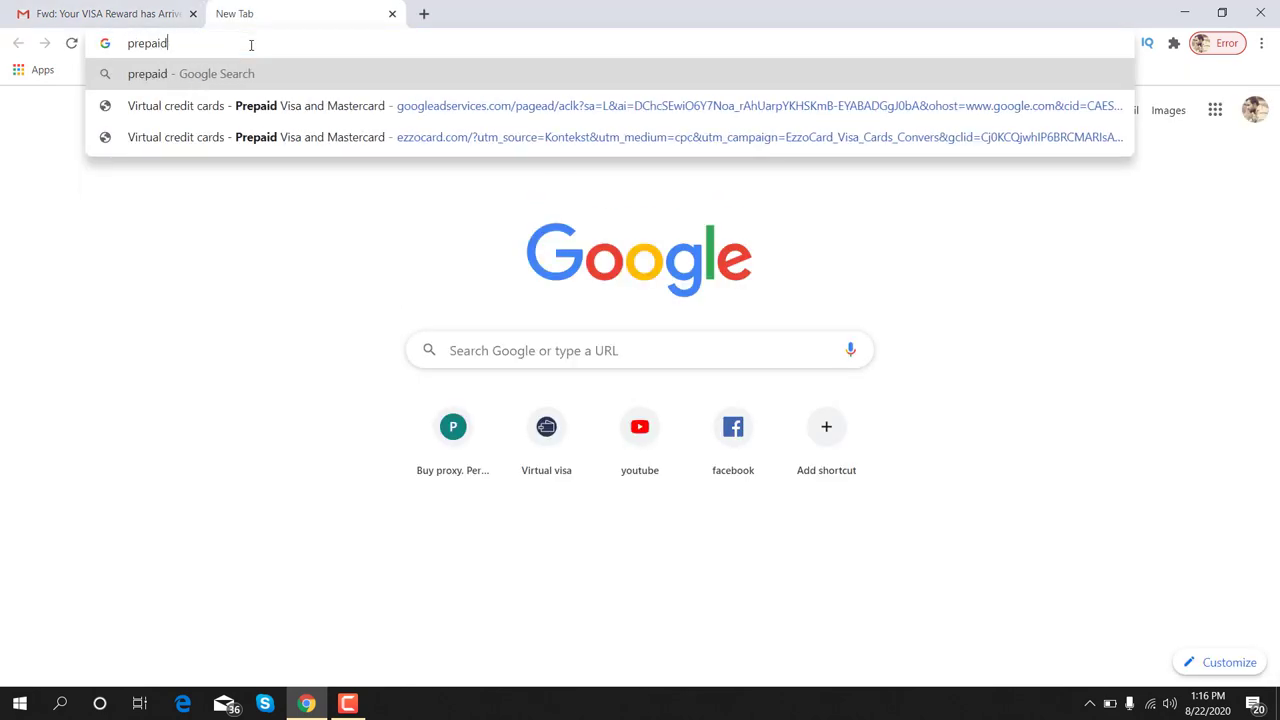
text(digital)
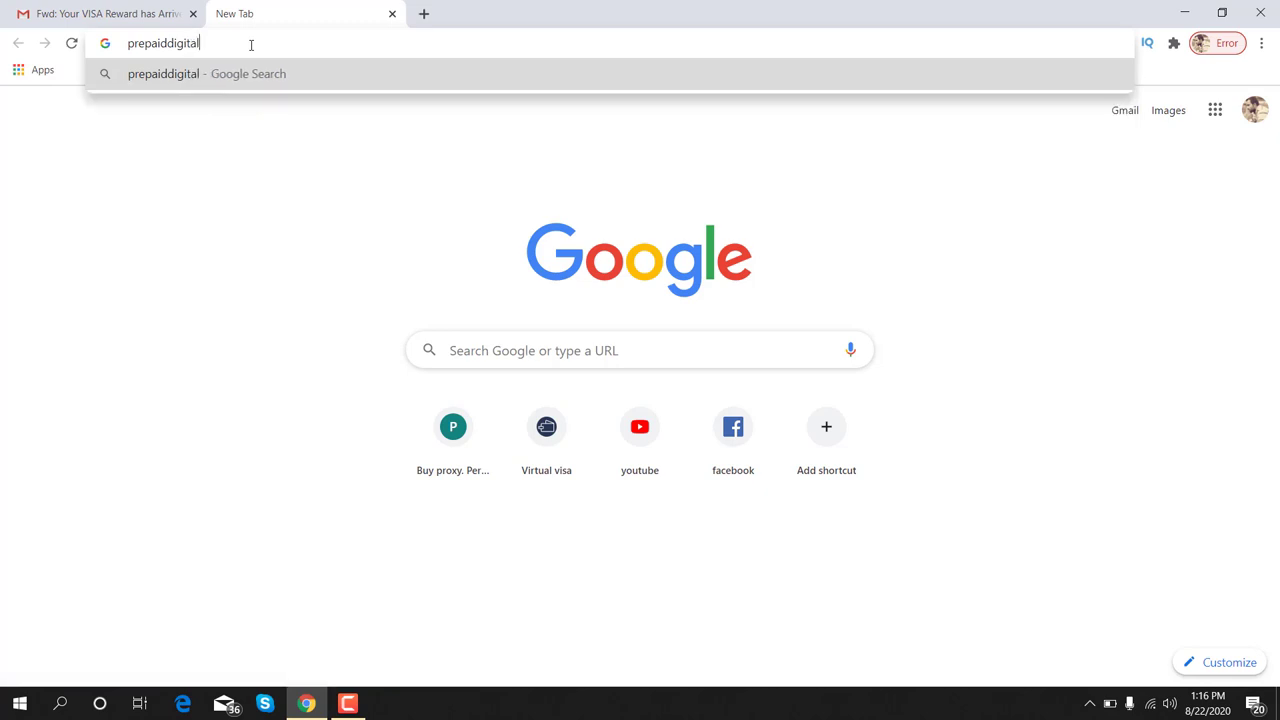
key(Return)
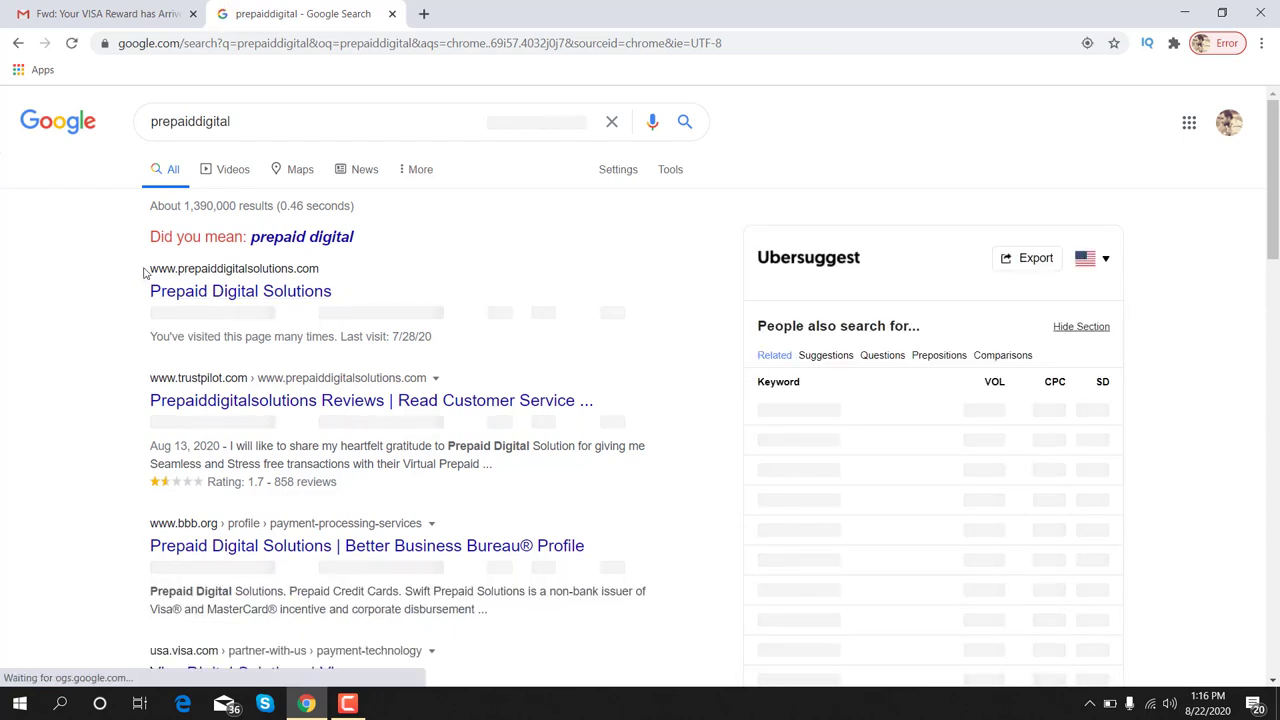
Open the Prepaid Digital Solutions site, select its Digital Token field, then return to the email's token
drag(143, 274, 172, 256)
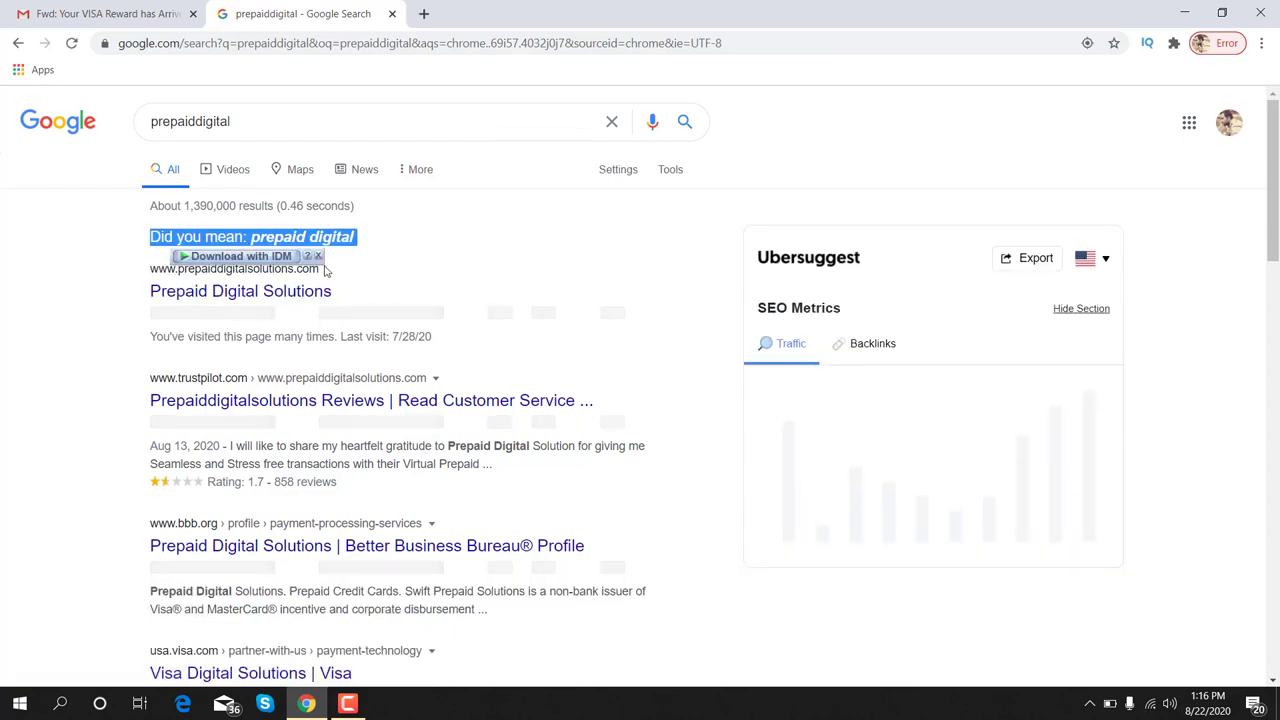
click(176, 292)
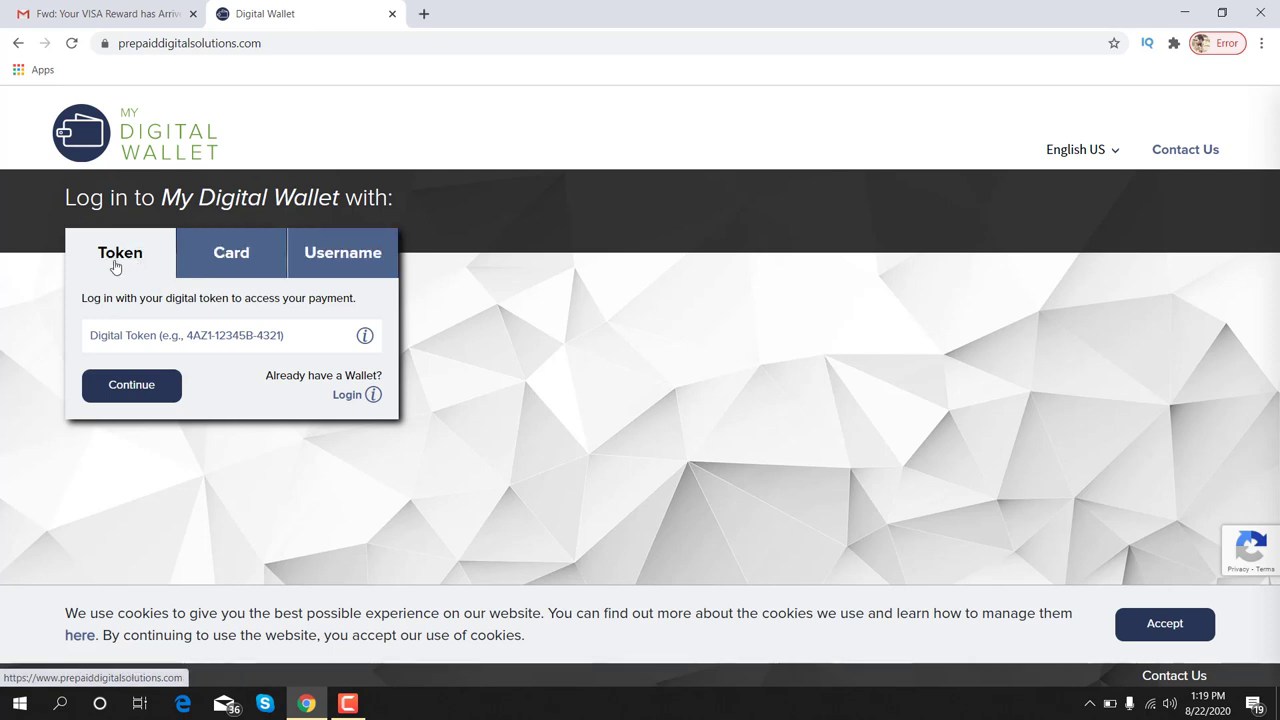
click(155, 334)
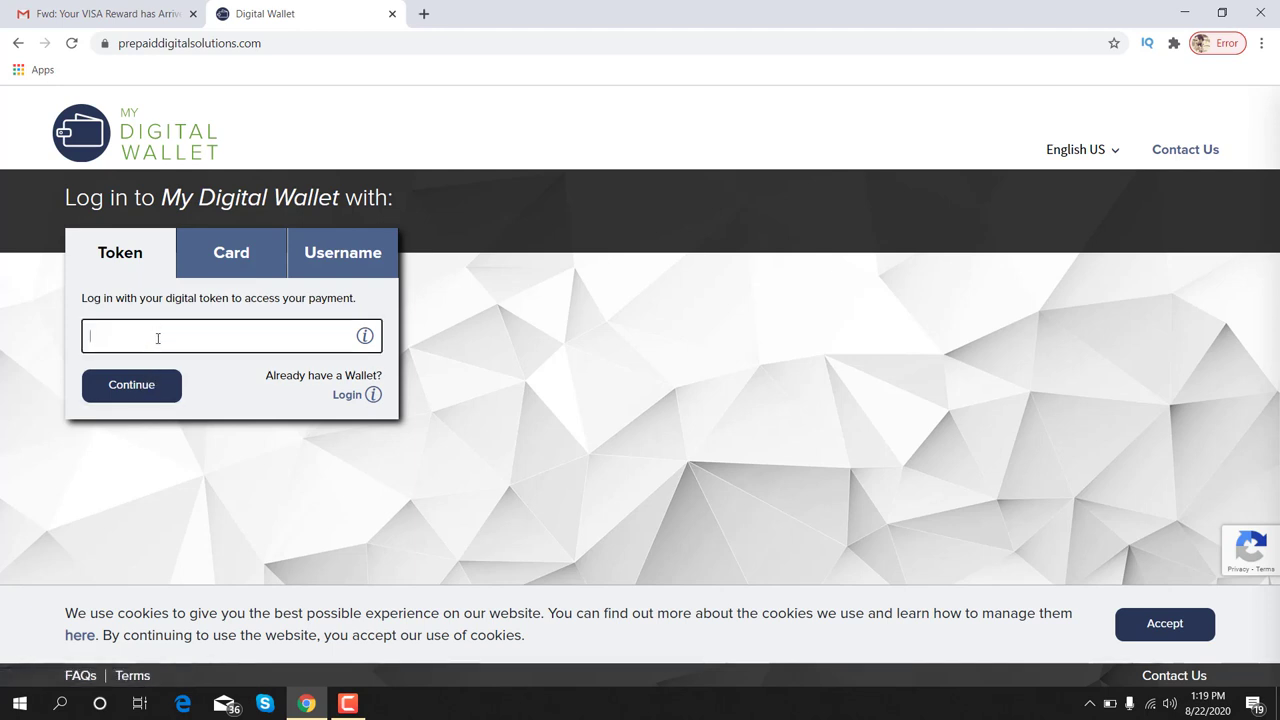
click(115, 15)
scroll(795, 580, down, 2)
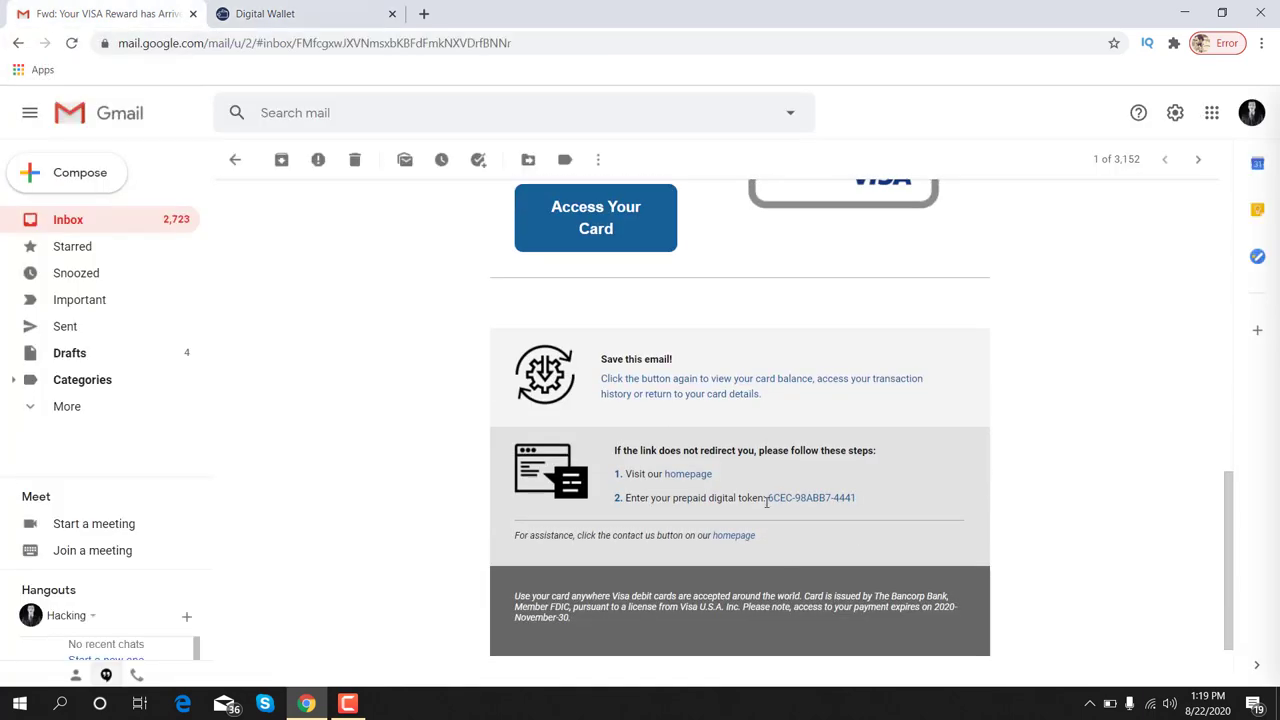
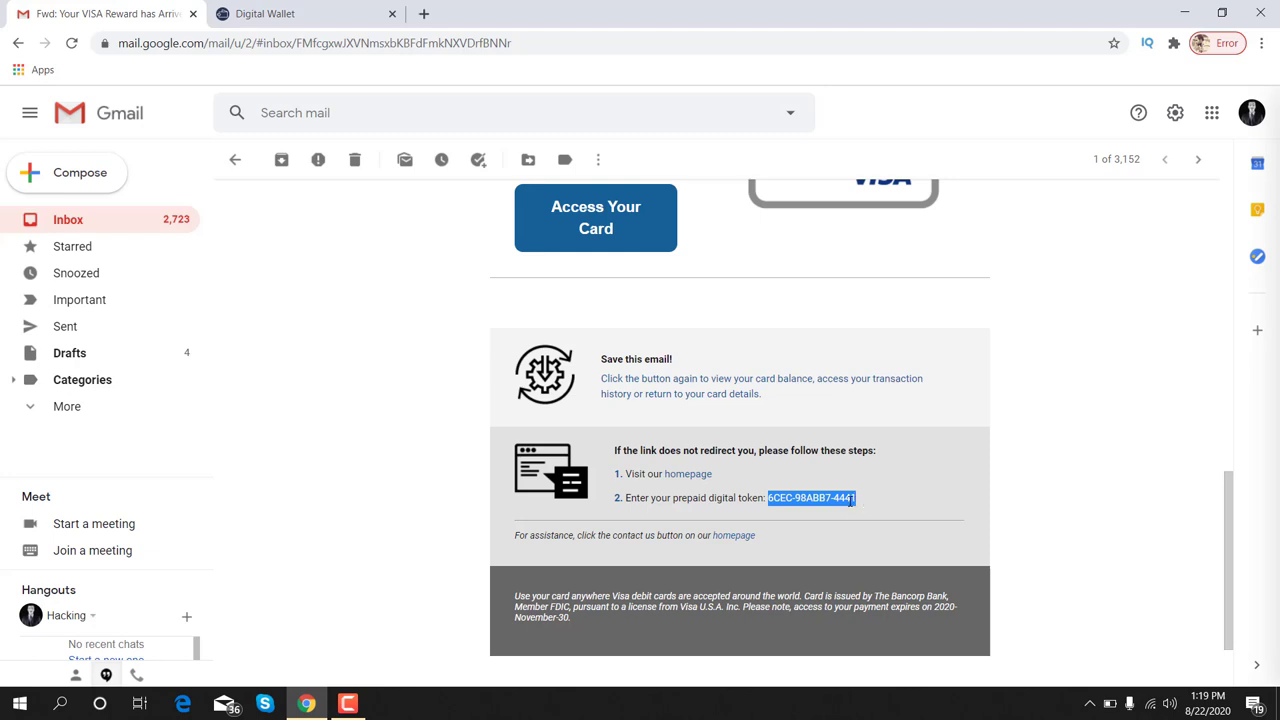
Copy the prepaid digital token from the Visa reward email and go to the Digital Wallet login page
right_click(850, 500)
click(872, 517)
click(346, 24)
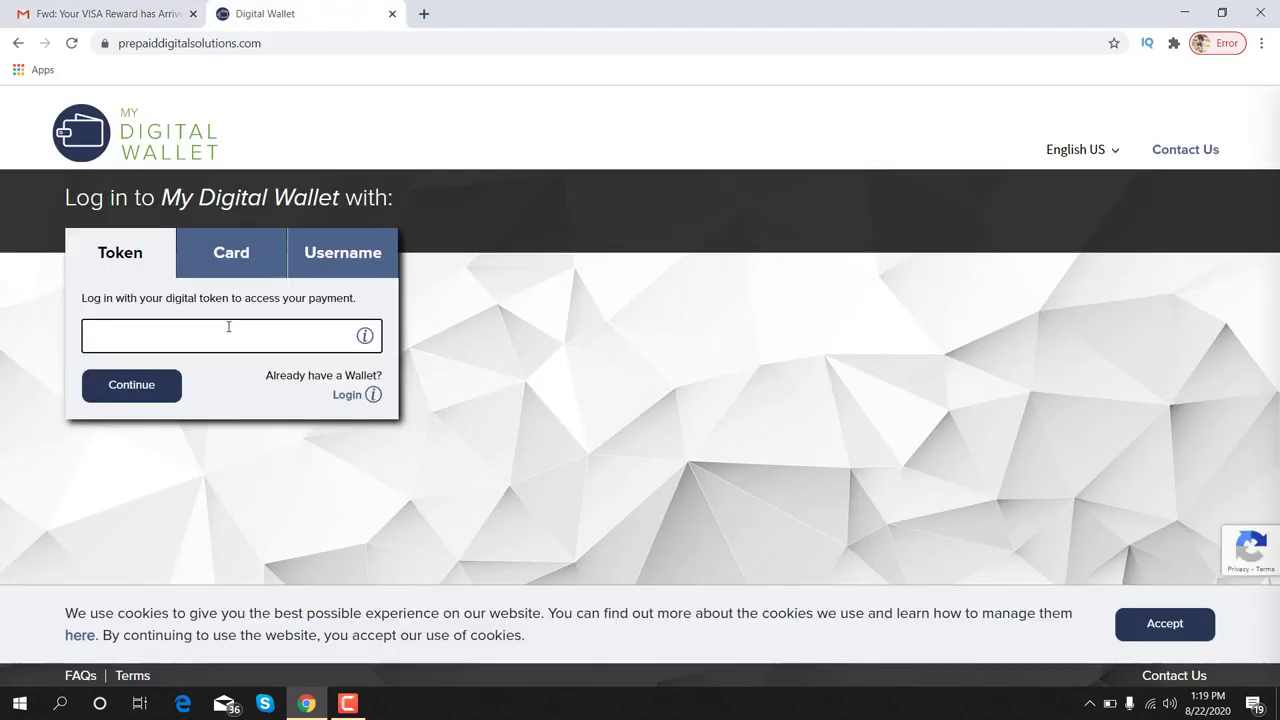
Paste the token into the Token field, submit it, and skip the bicycles reCAPTCHA
key(ctrl+v)
click(155, 398)
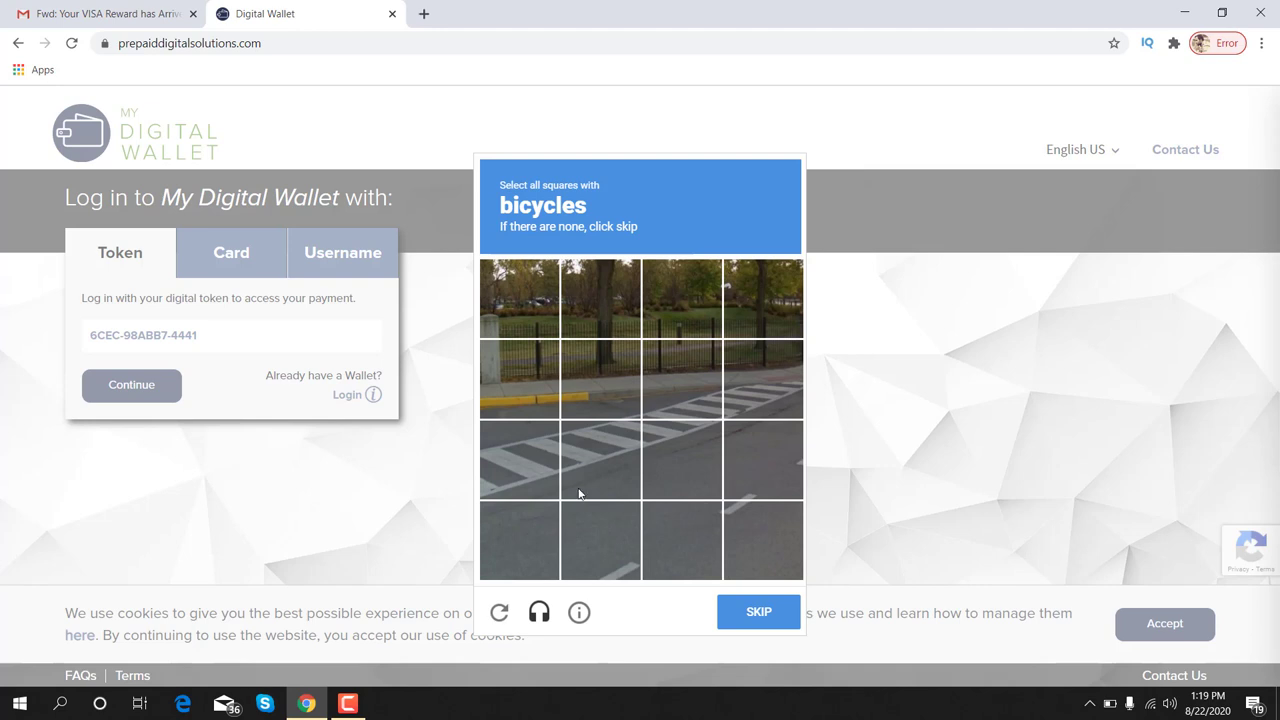
drag(502, 206, 588, 208)
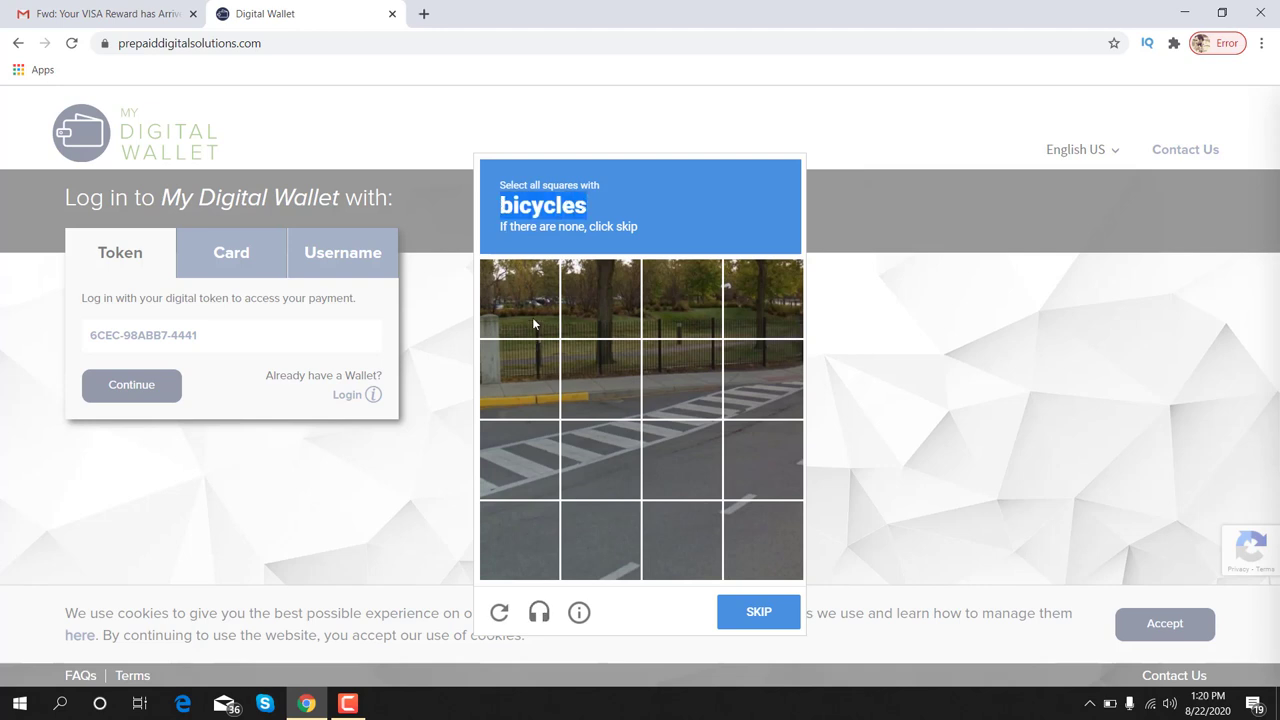
click(772, 617)
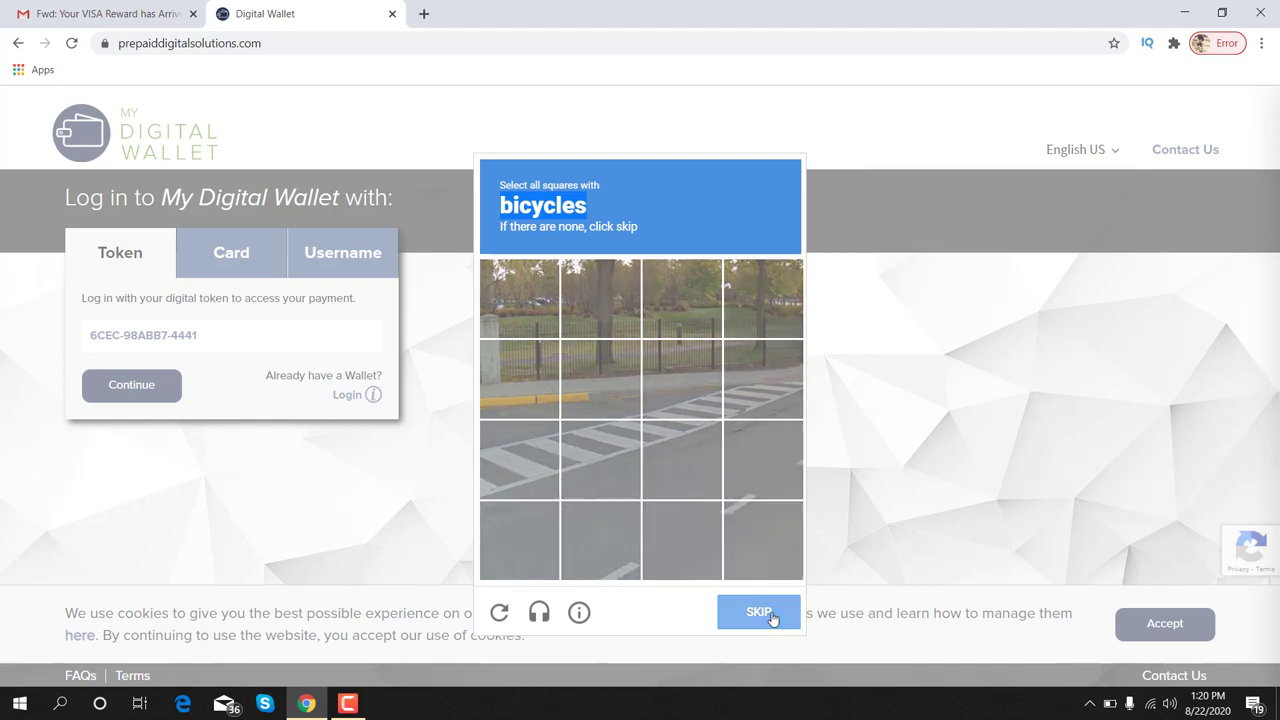
Select the four crosswalk squares in row 3 and verify the image check
double_click(500, 207)
click(497, 211)
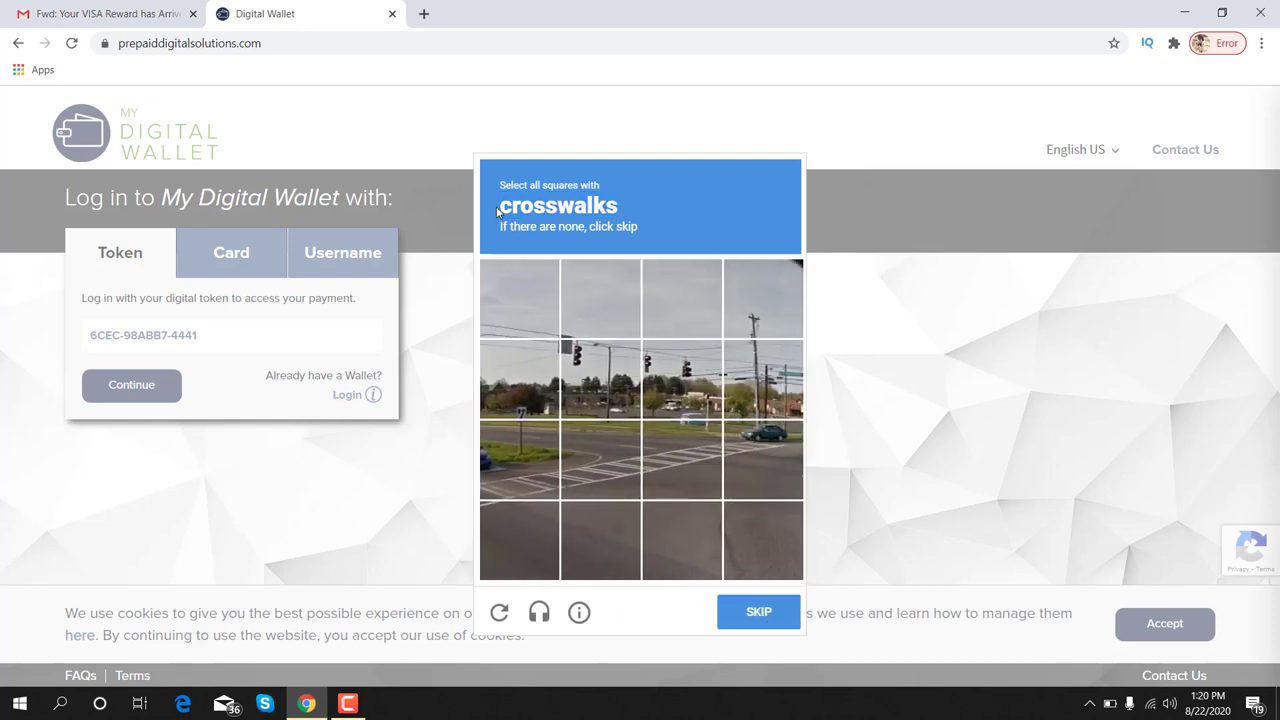
double_click(497, 211)
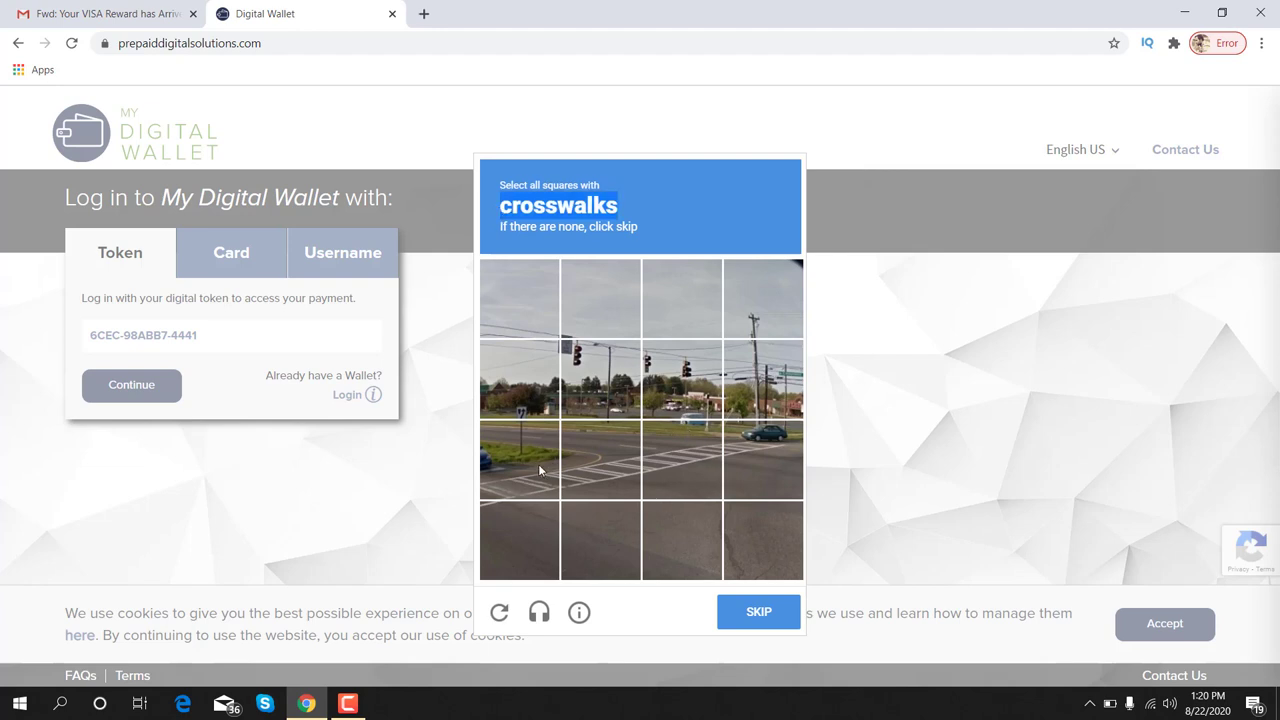
click(536, 470)
click(581, 476)
click(705, 452)
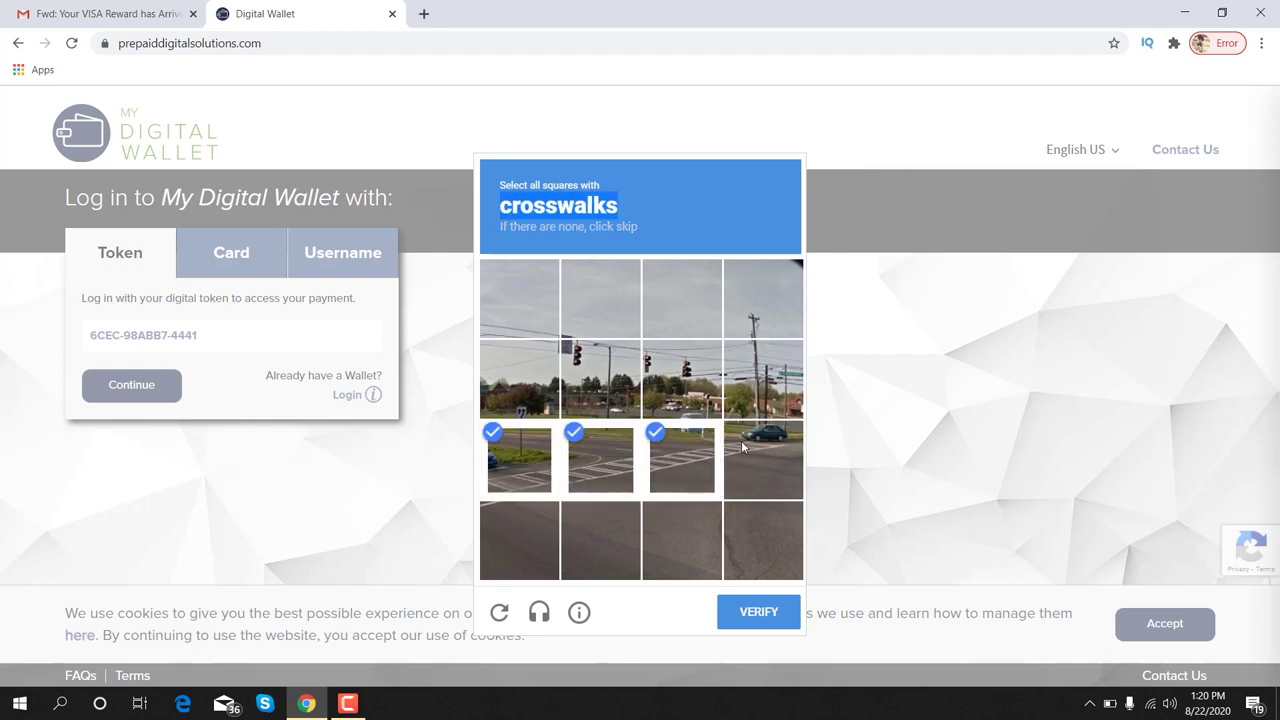
click(754, 443)
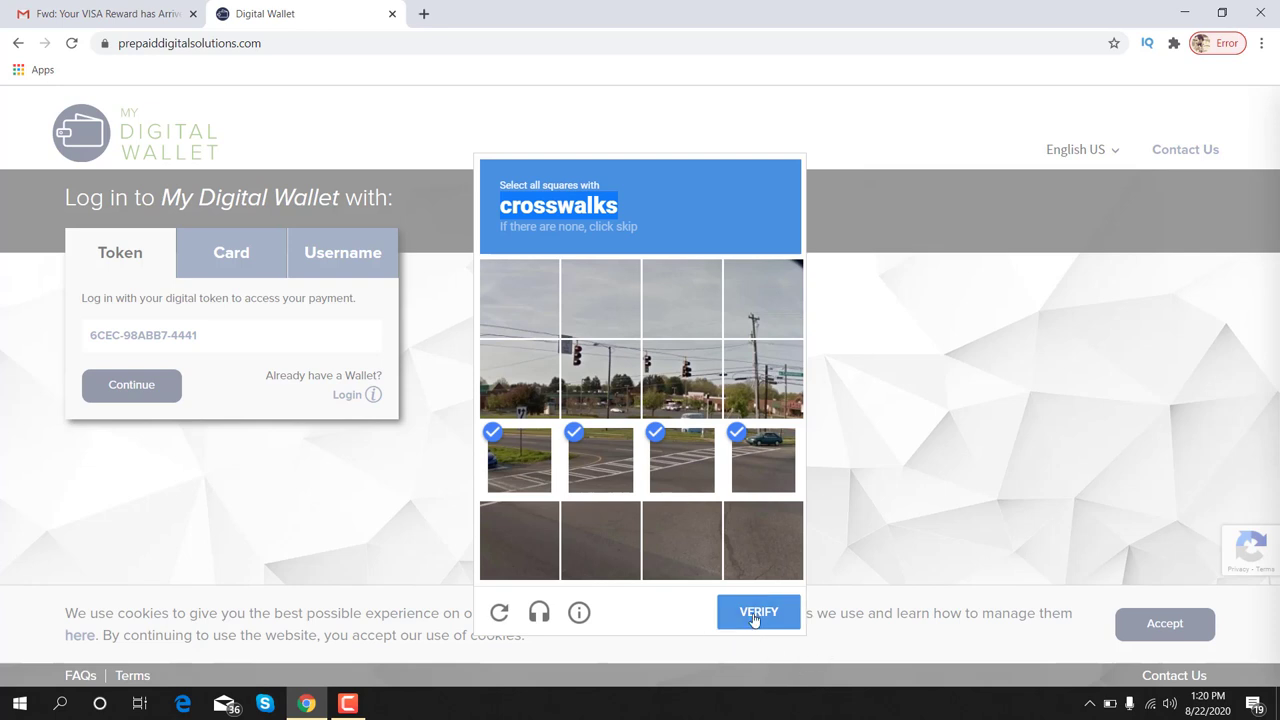
click(756, 614)
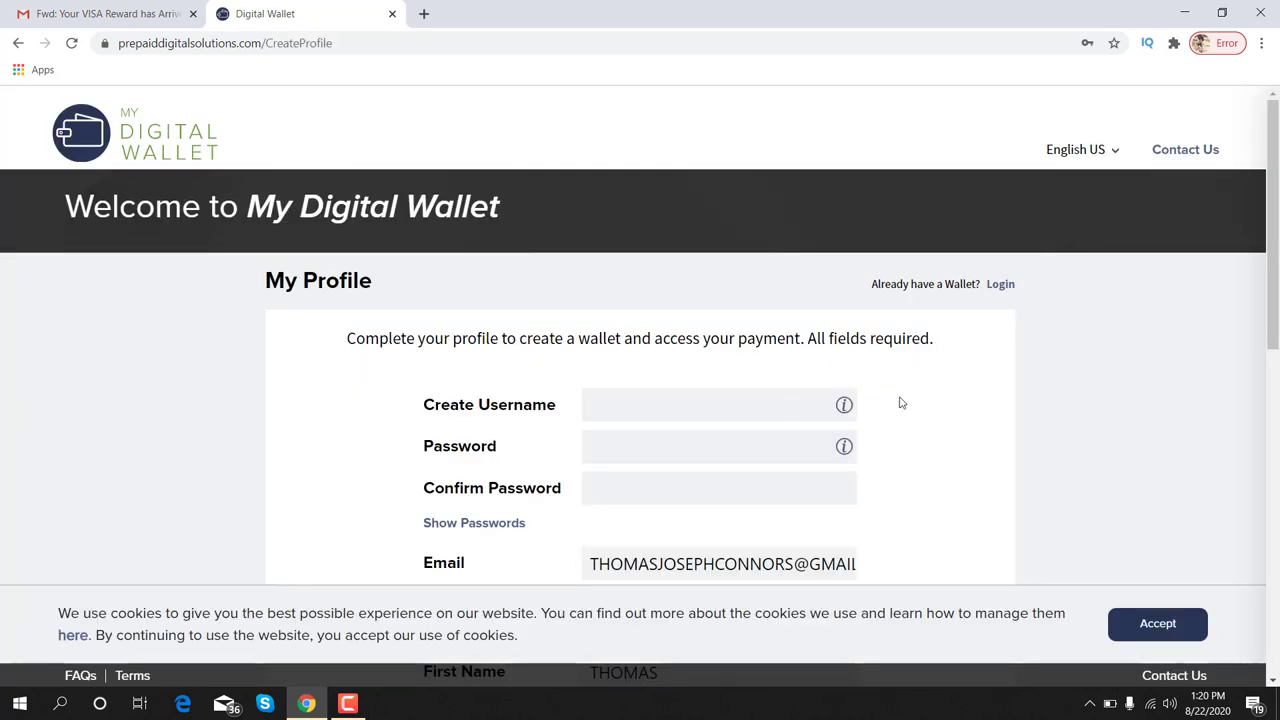
Enter the new username, correcting its last digit
scroll(848, 360, down, 1)
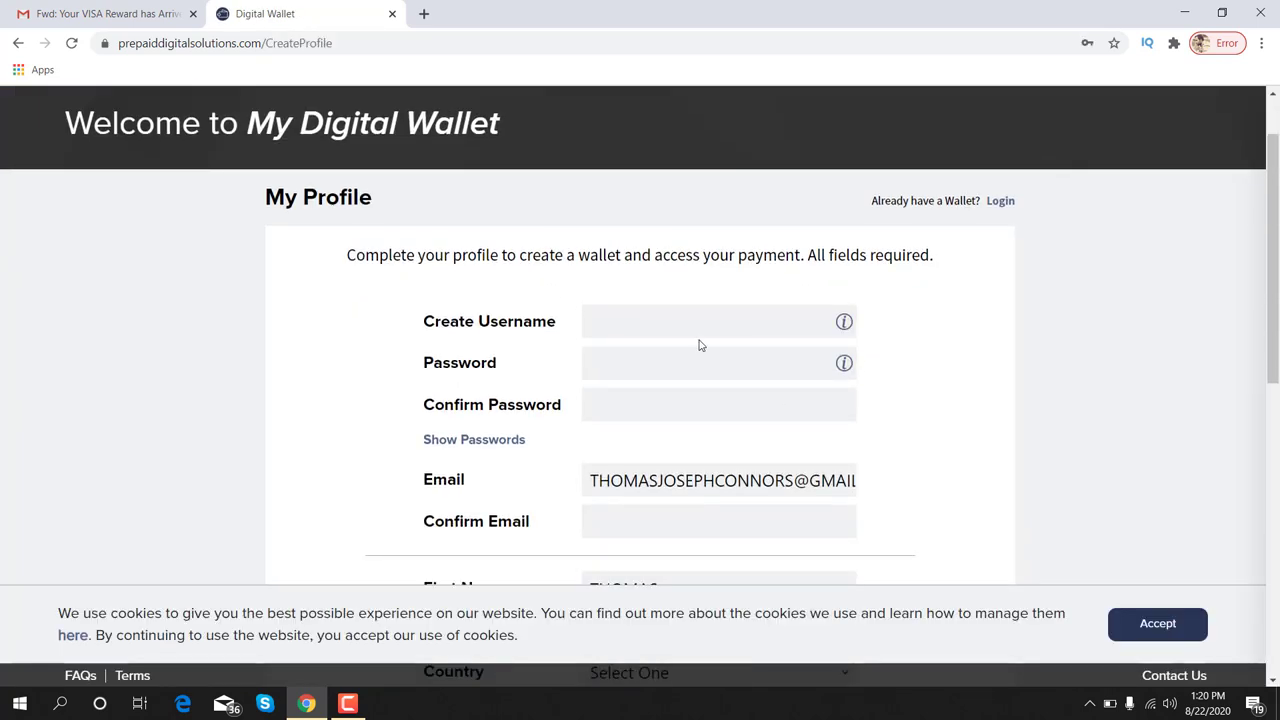
scroll(700, 345, down, 1)
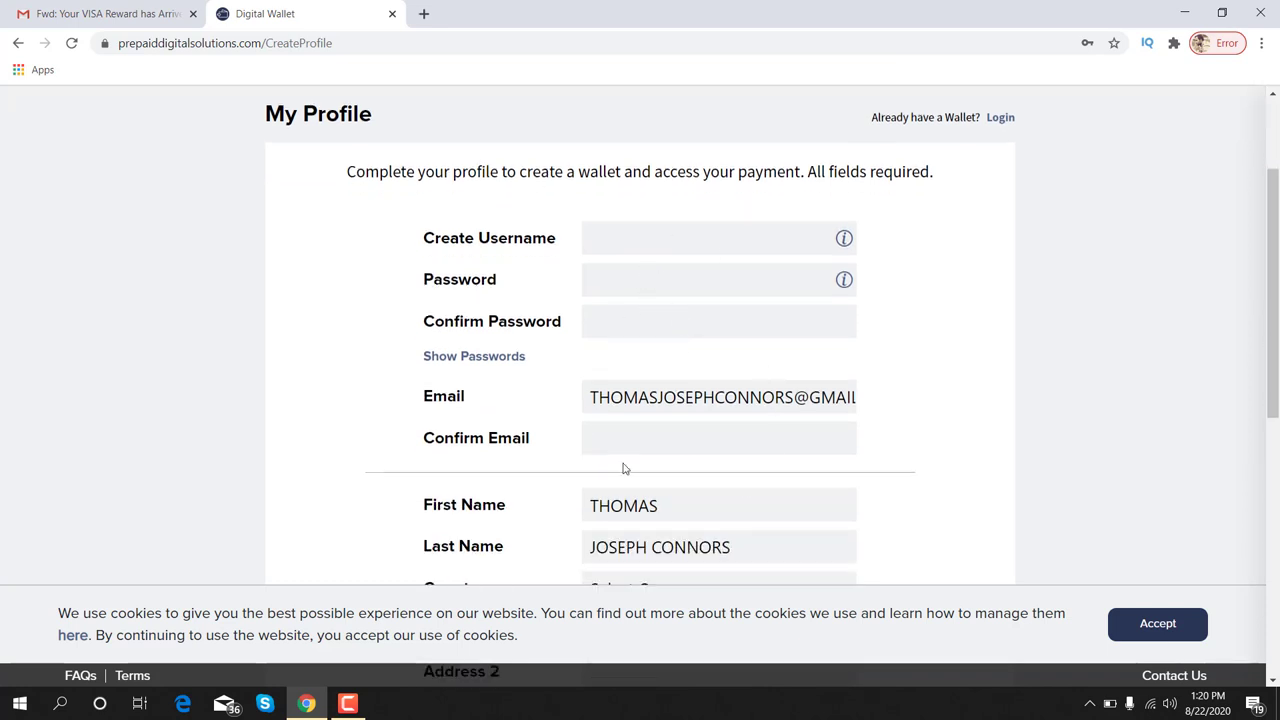
click(682, 237)
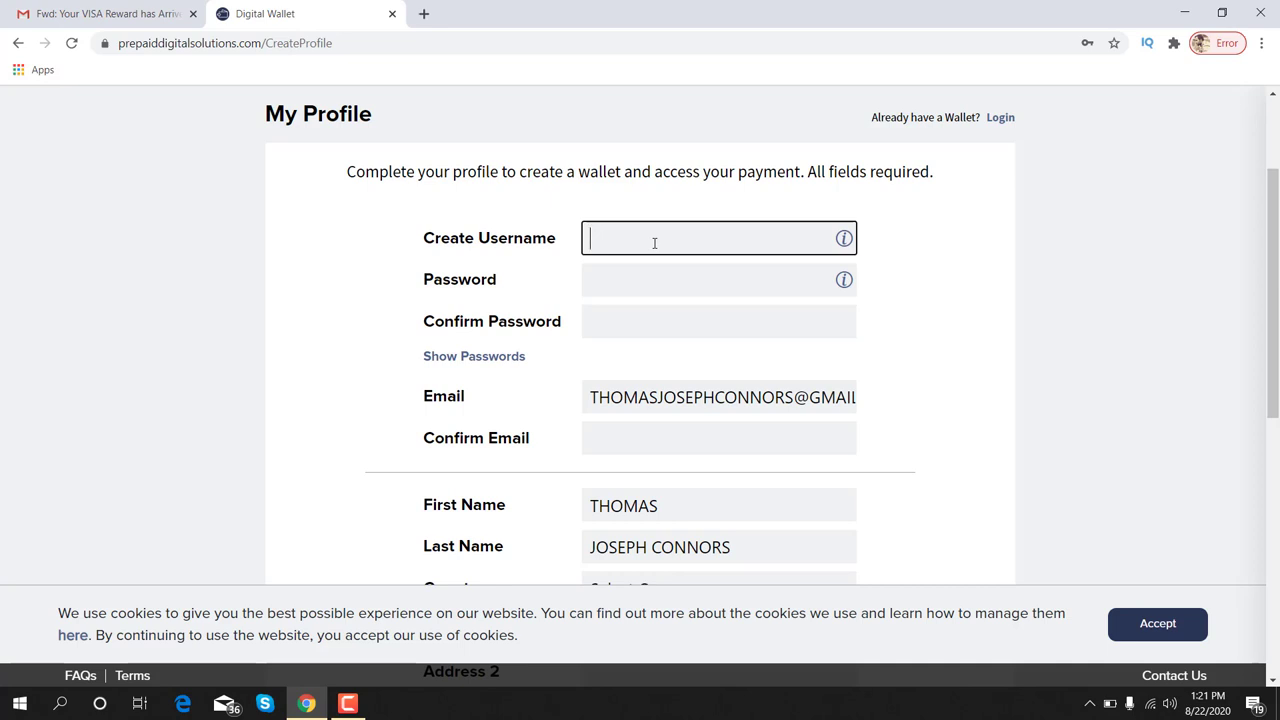
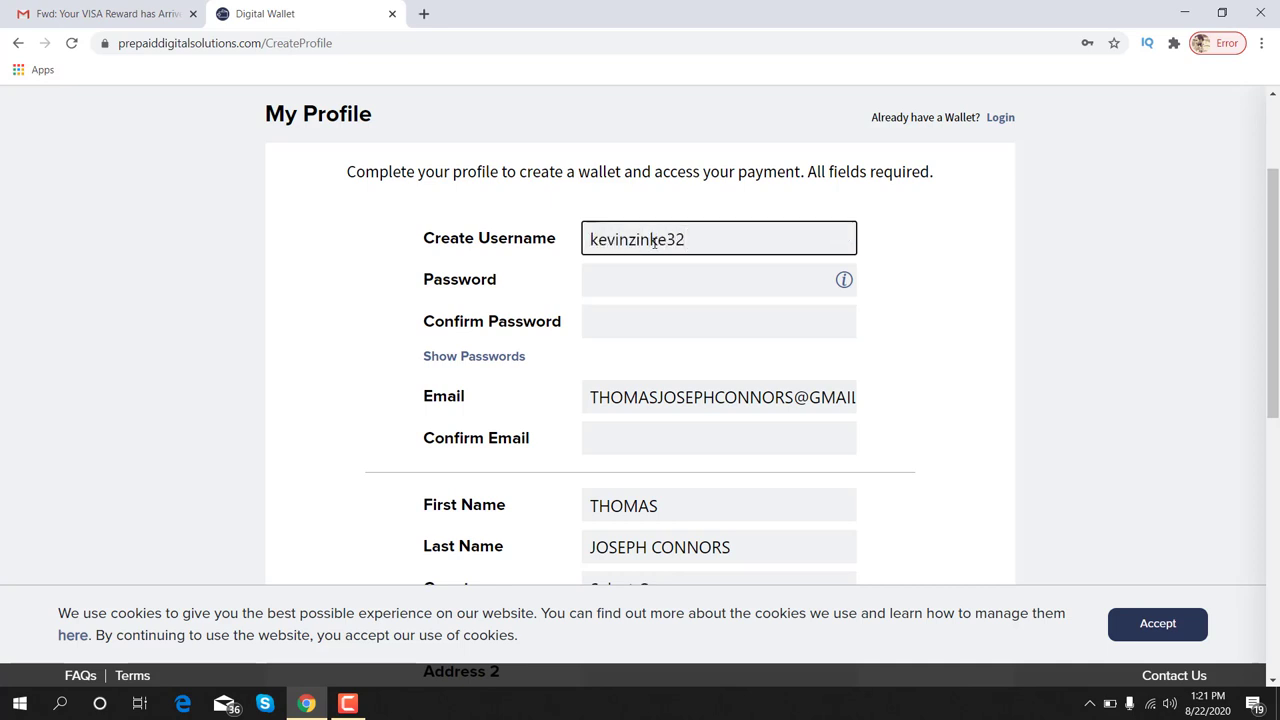
Type the account password in Password and Confirm Password
click(670, 283)
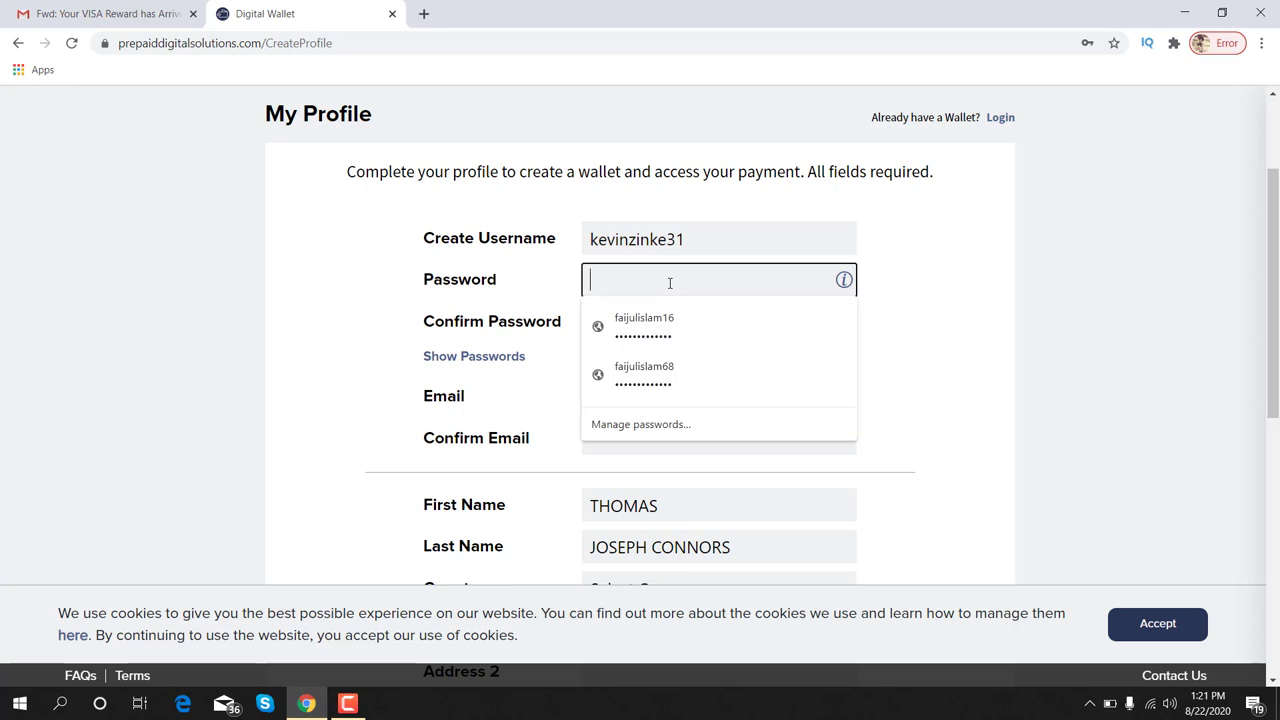
text(••••••••)
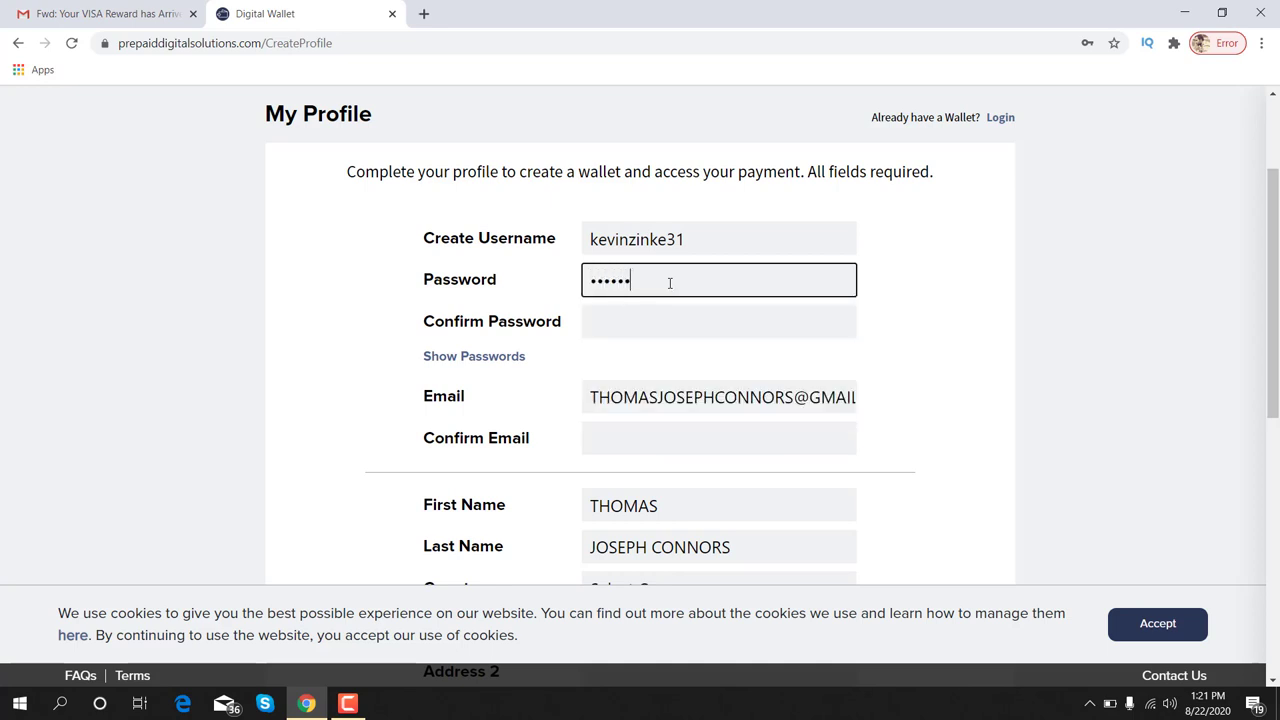
text(•)
click(624, 326)
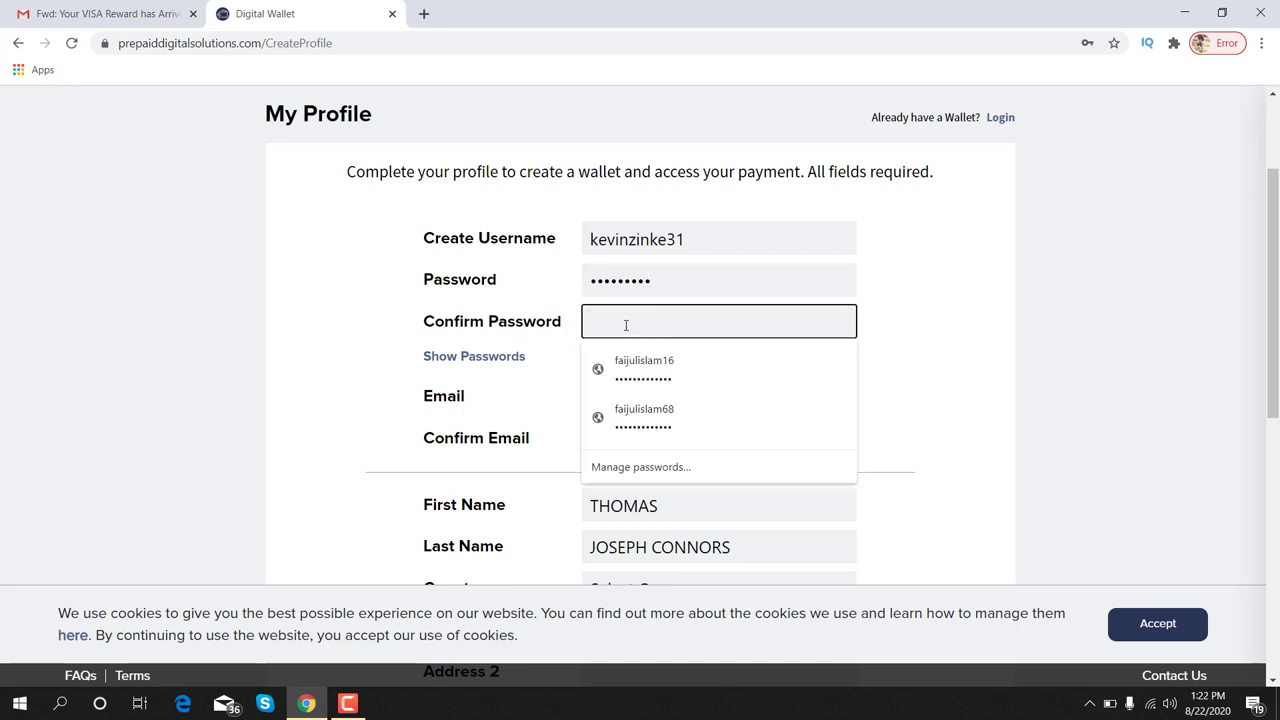
text(••••••••)
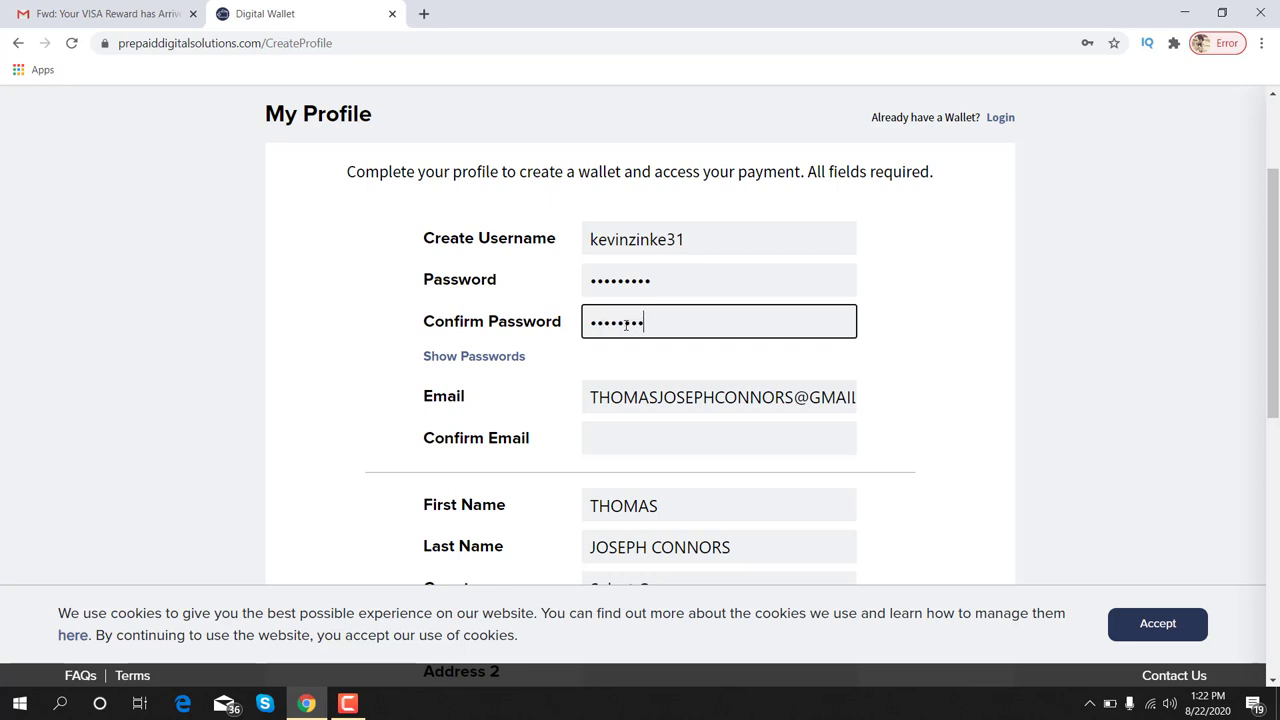
text(•••••)
Replace the existing Email address with the new e-mail address
scroll(678, 312, down, 1)
triple_click(633, 316)
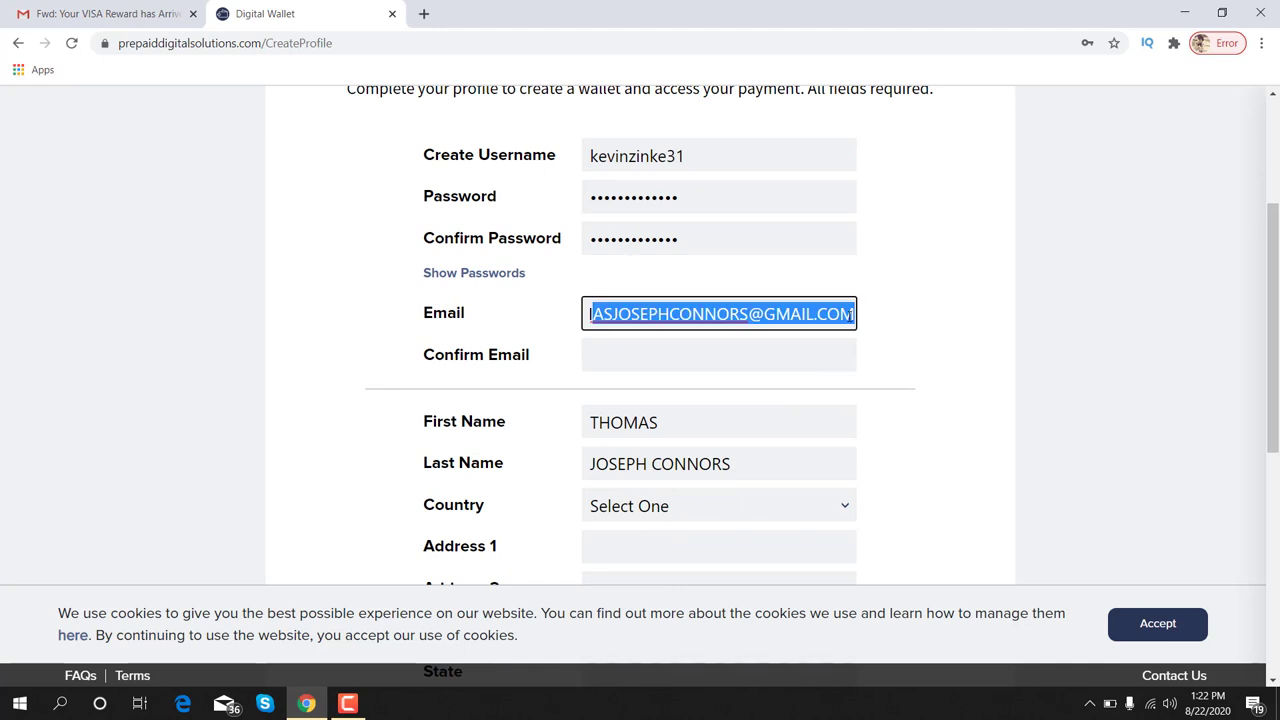
text(THOM)
key(BackSpace)
key(BackSpace)
key(BackSpace)
key(BackSpace)
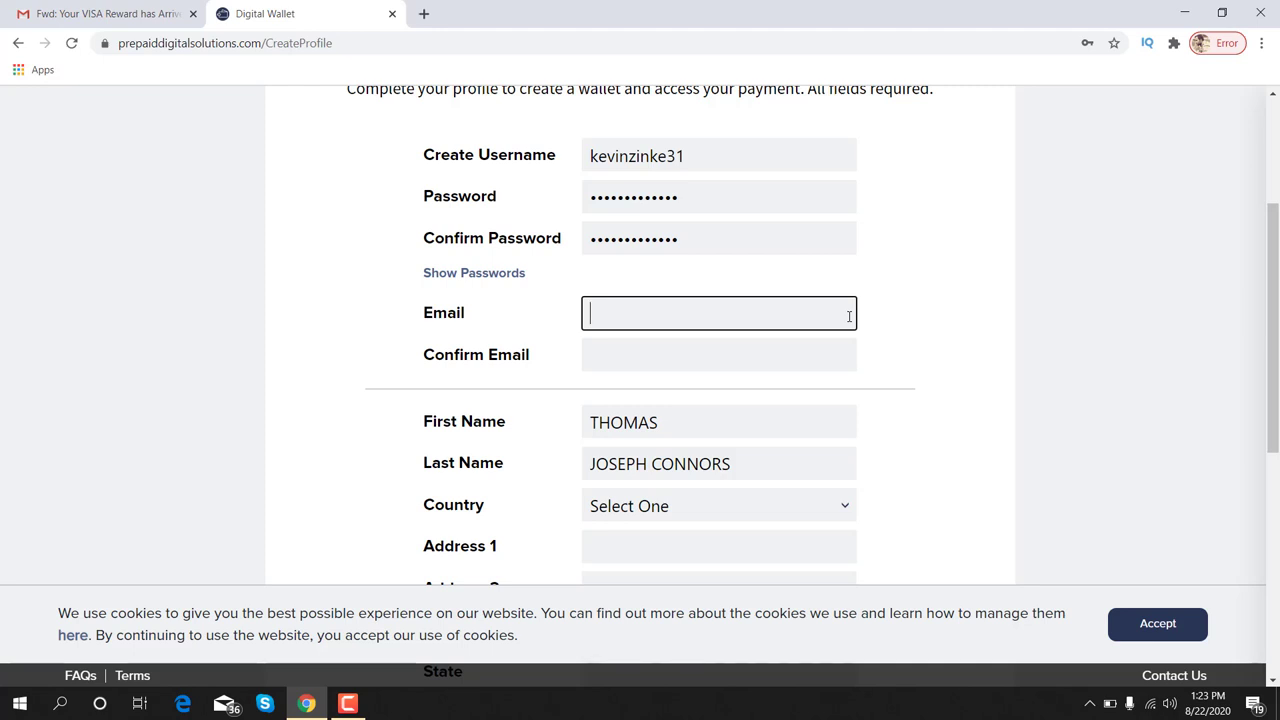
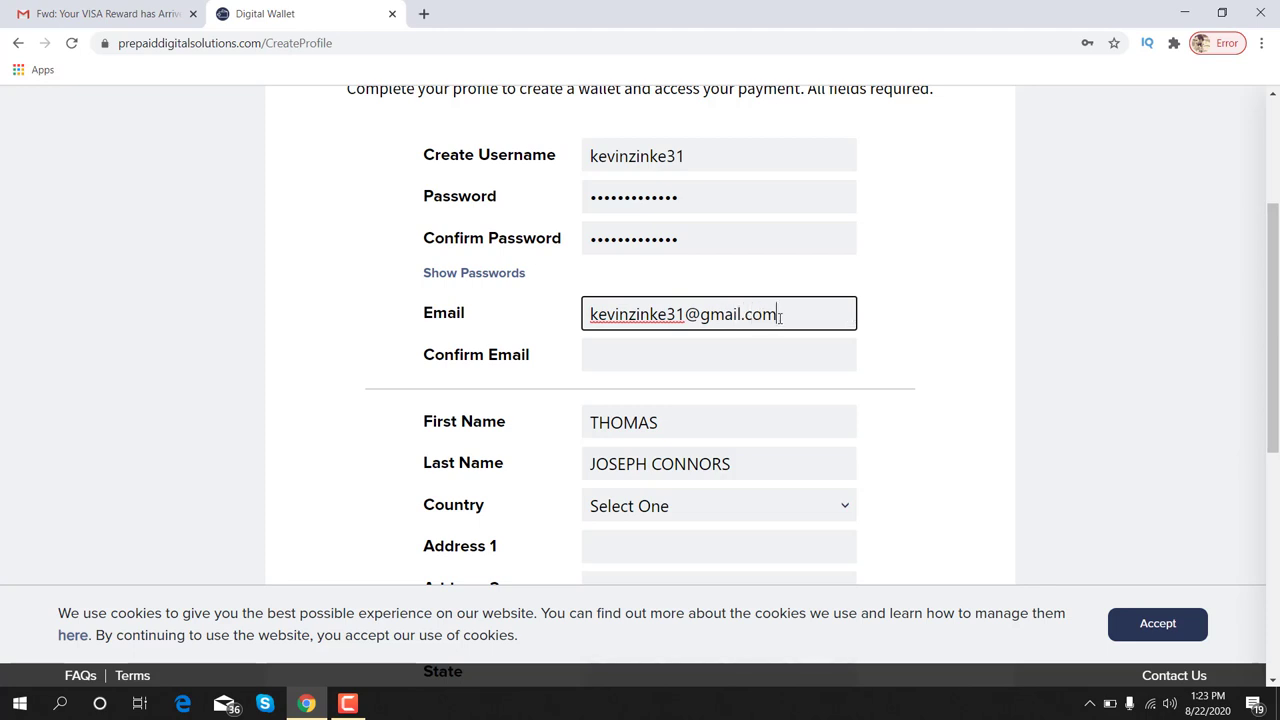
Copy the new e-mail address into the Confirm Email field
drag(778, 314, 588, 314)
right_click(638, 313)
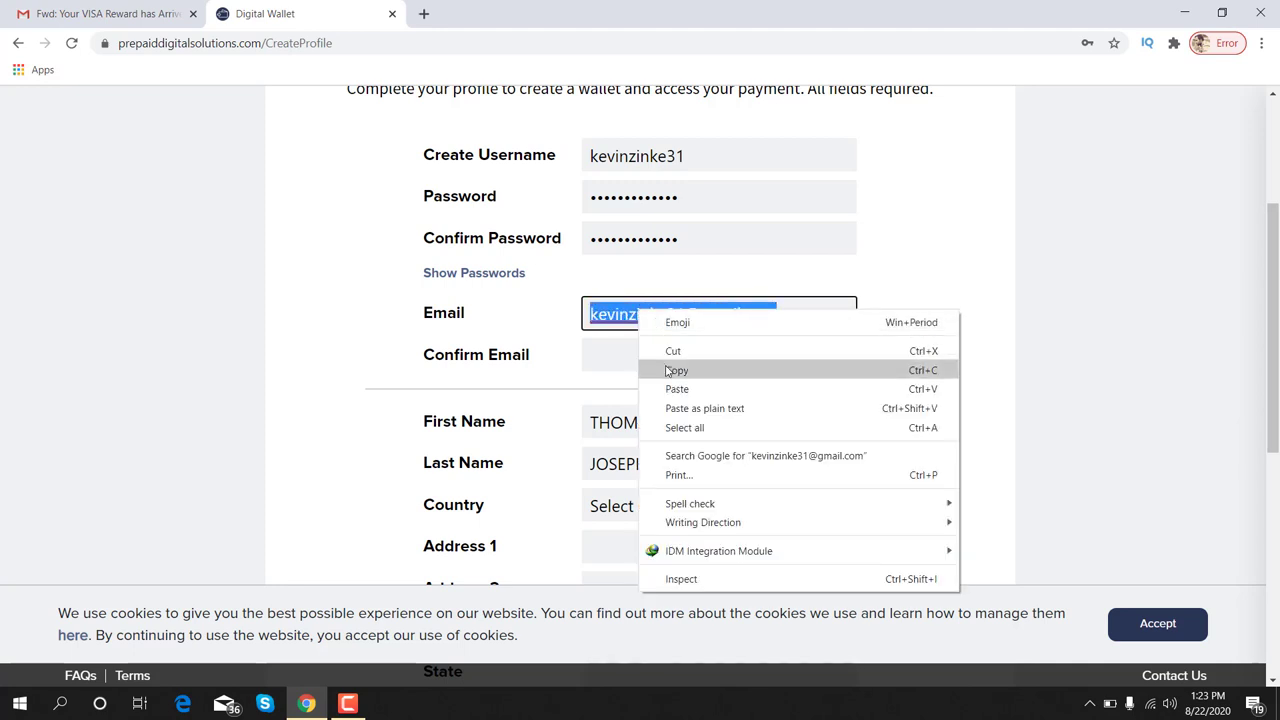
click(668, 370)
click(623, 353)
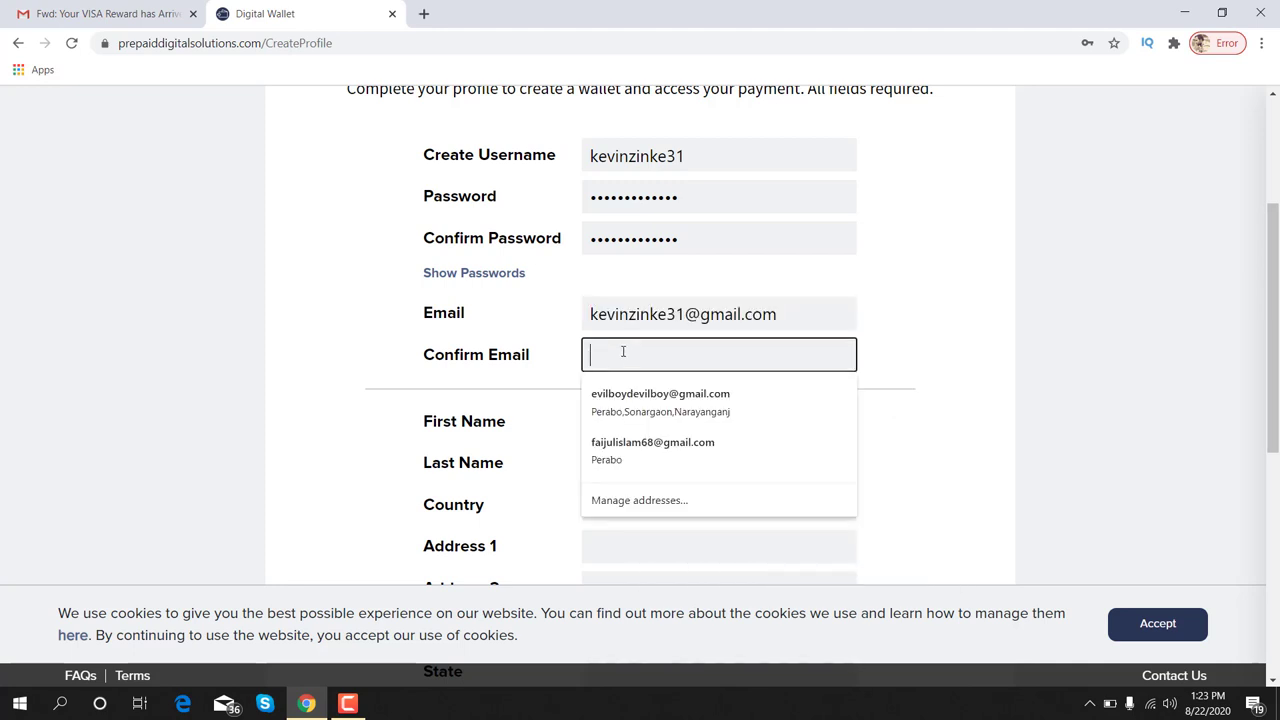
key(ctrl+v)
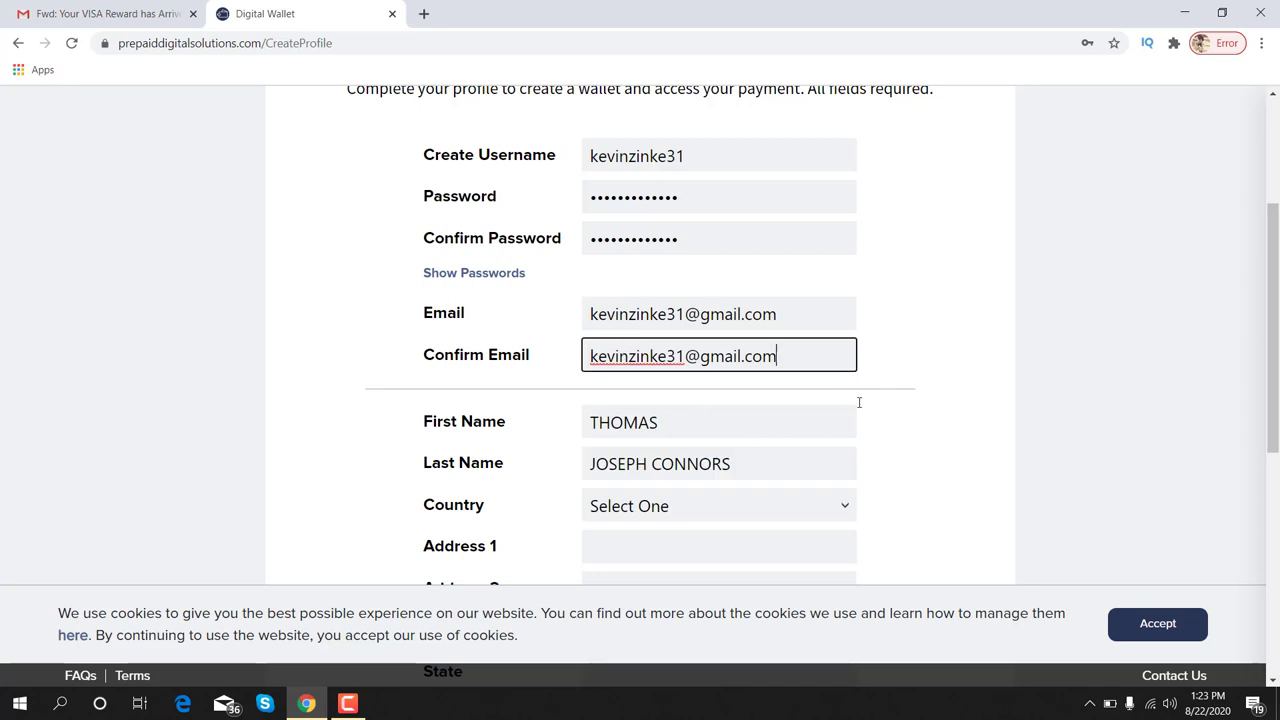
scroll(866, 405, down, 1)
click(688, 336)
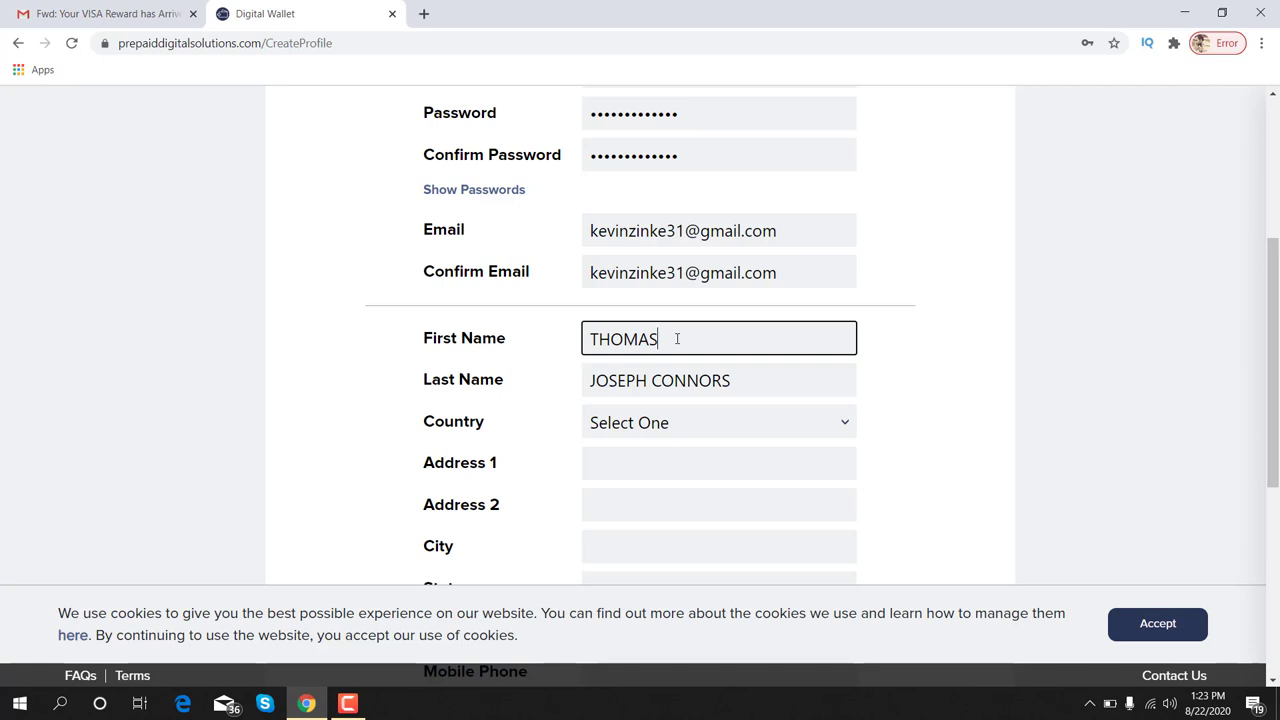
Replace the First Name with the holder's first name
drag(664, 340, 579, 350)
key(BackSpace)
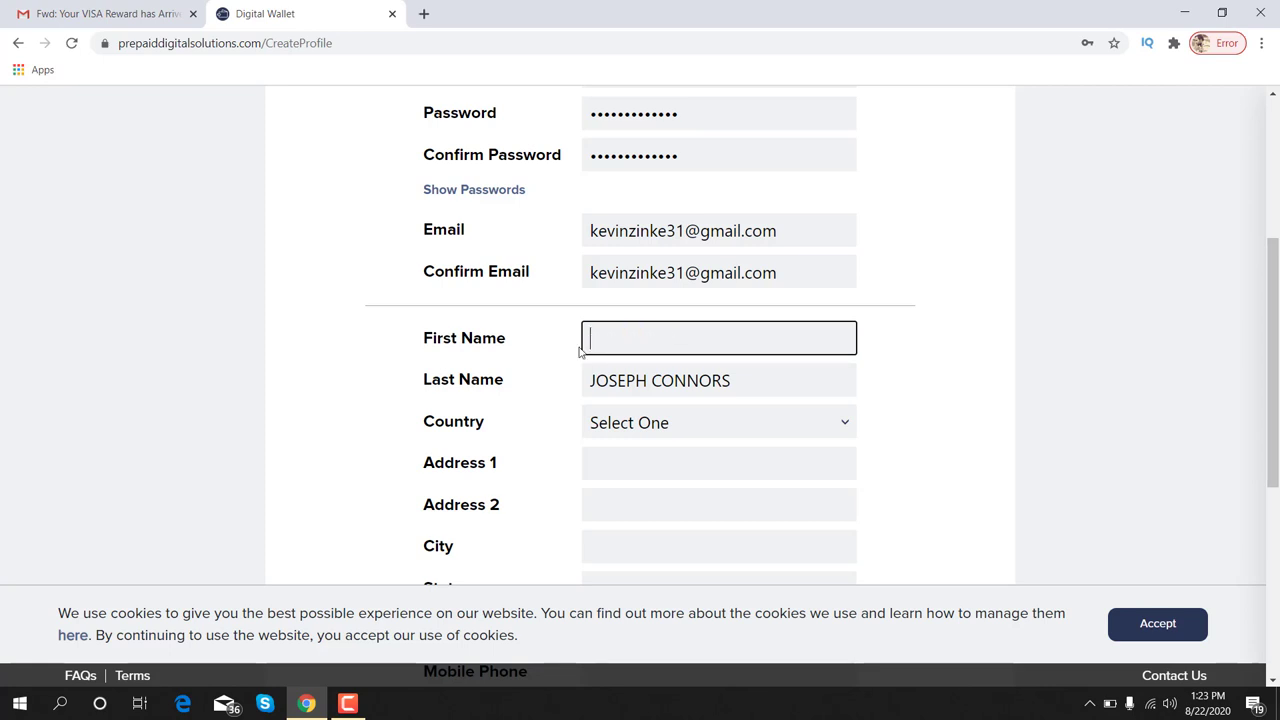
Replace the Last Name with the holder's surname, fixing a typo
drag(738, 381, 588, 376)
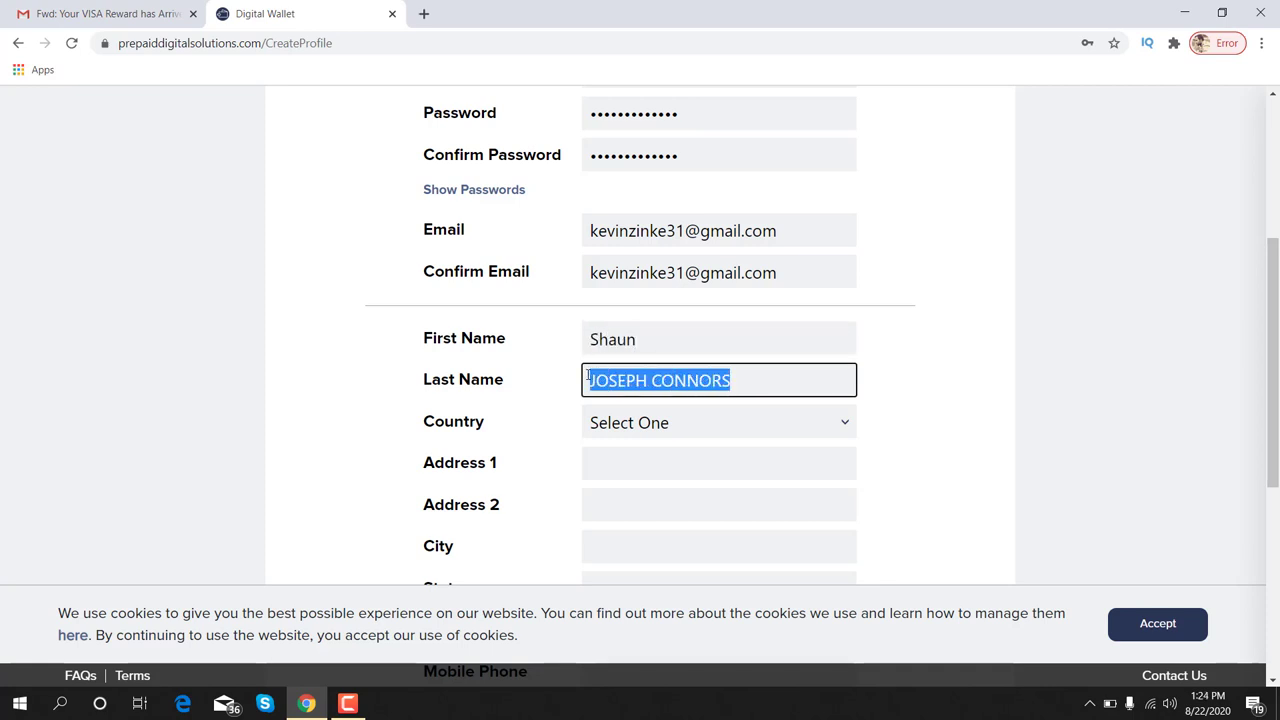
click(738, 379)
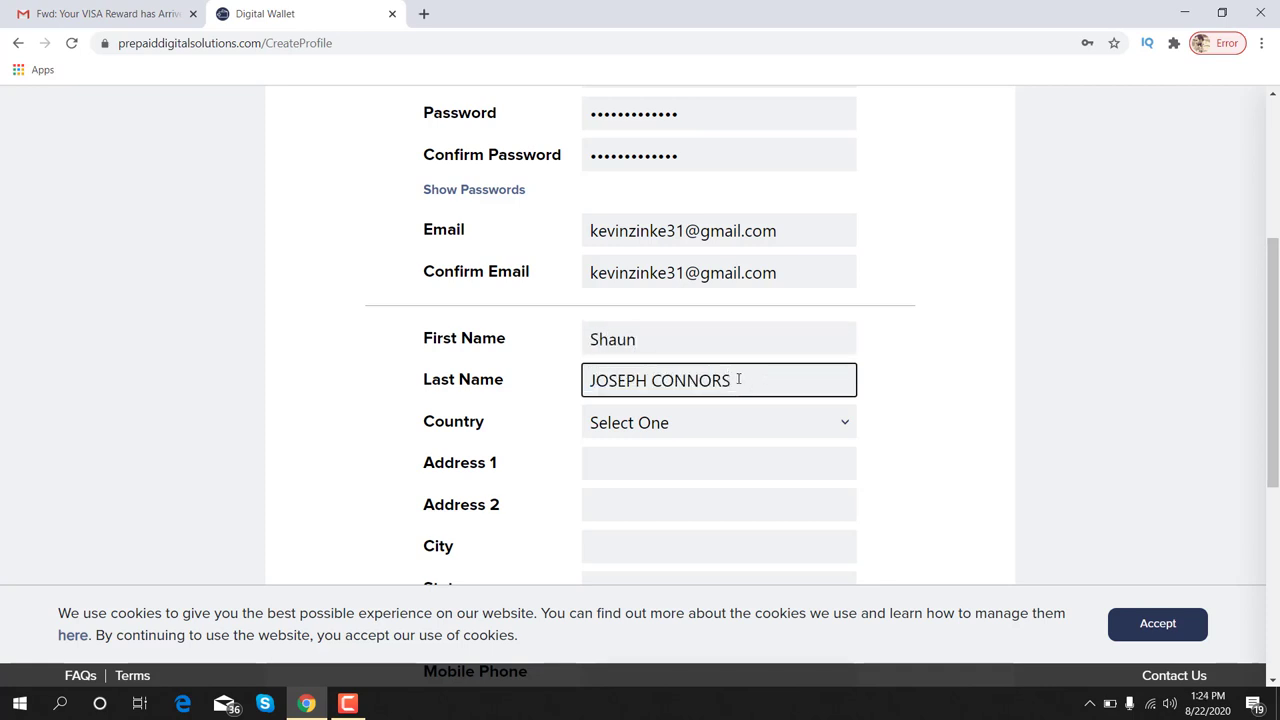
drag(738, 379, 585, 392)
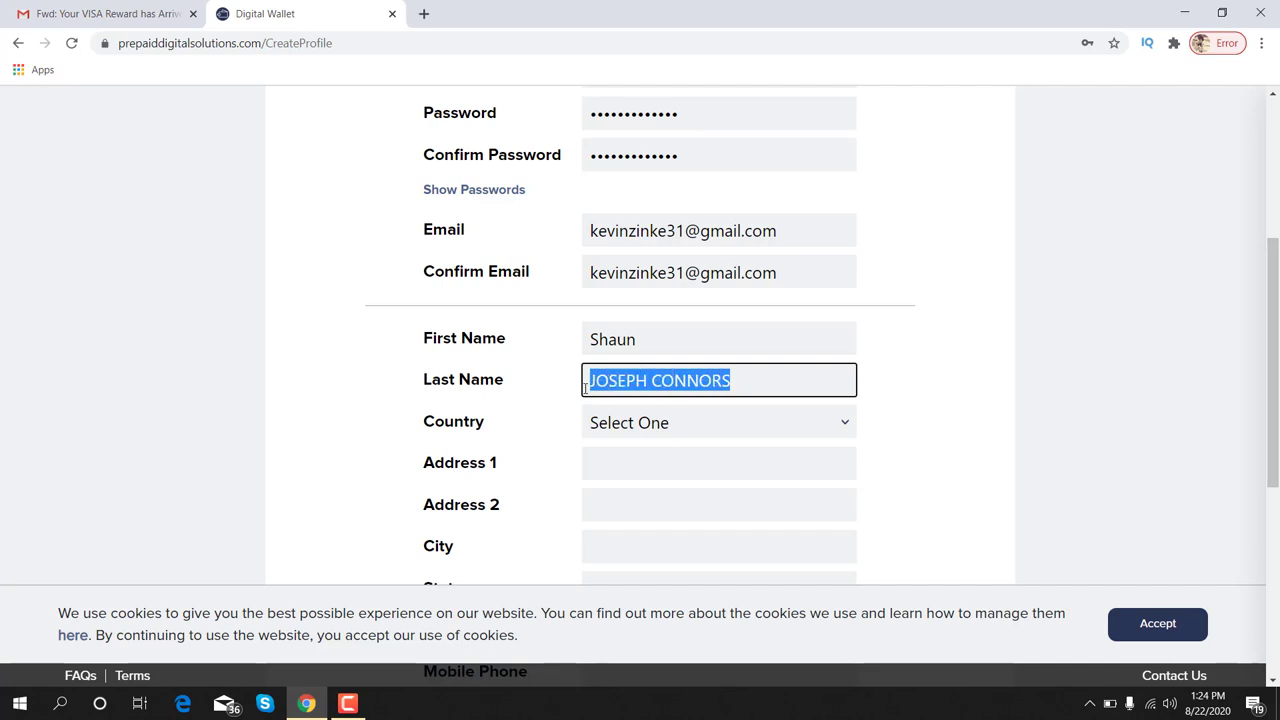
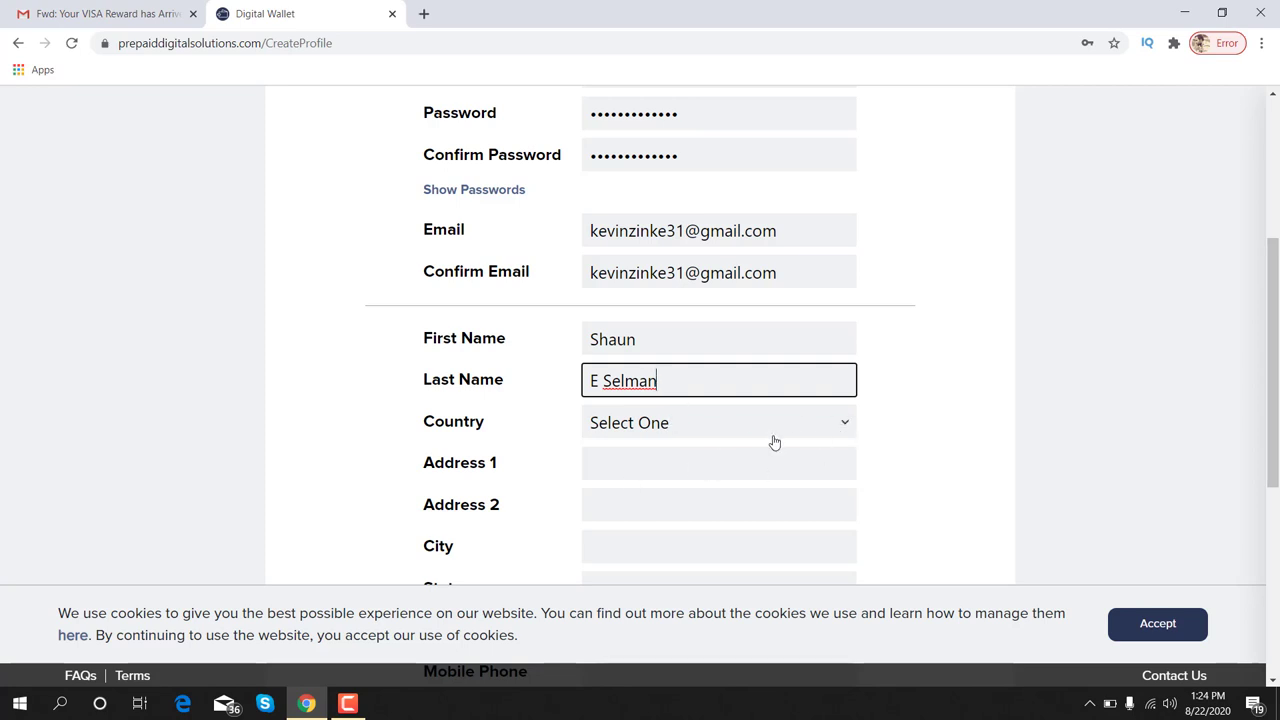
Choose USA from the Country dropdown on the profile form
click(845, 427)
scroll(703, 331, down, 12)
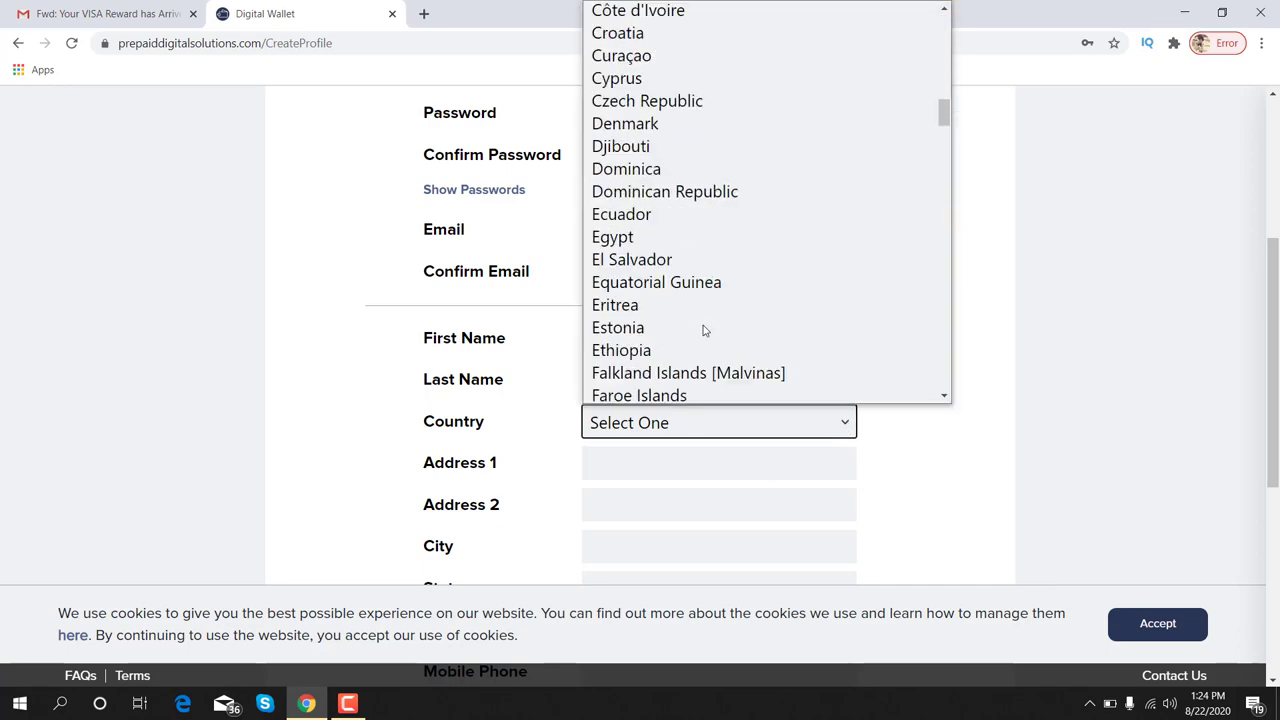
scroll(705, 330, up, 10)
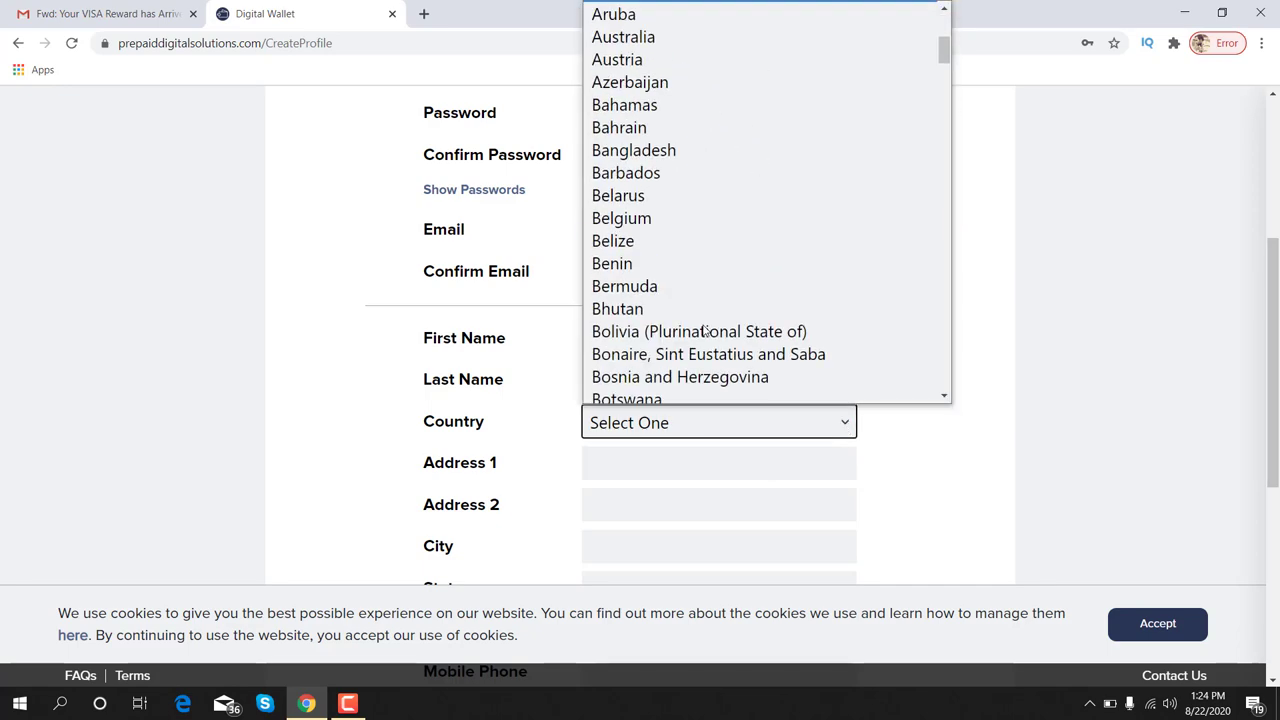
scroll(705, 330, down, 20)
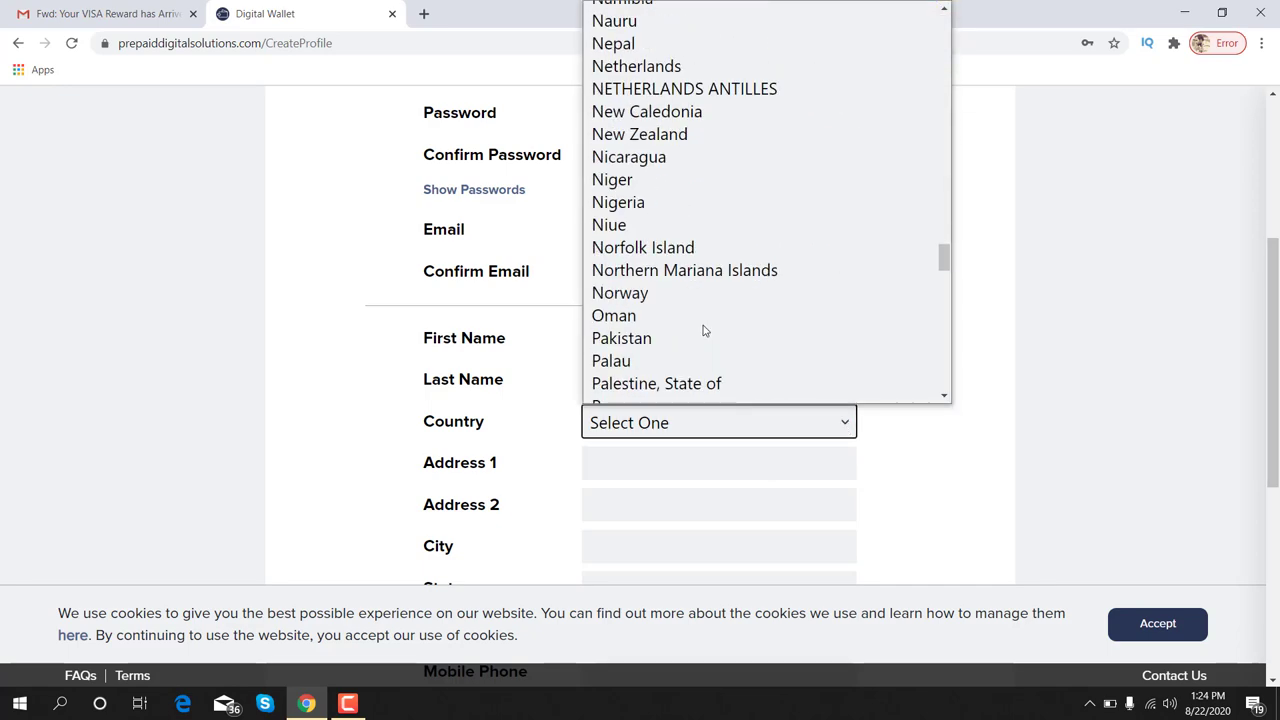
scroll(703, 331, down, 16)
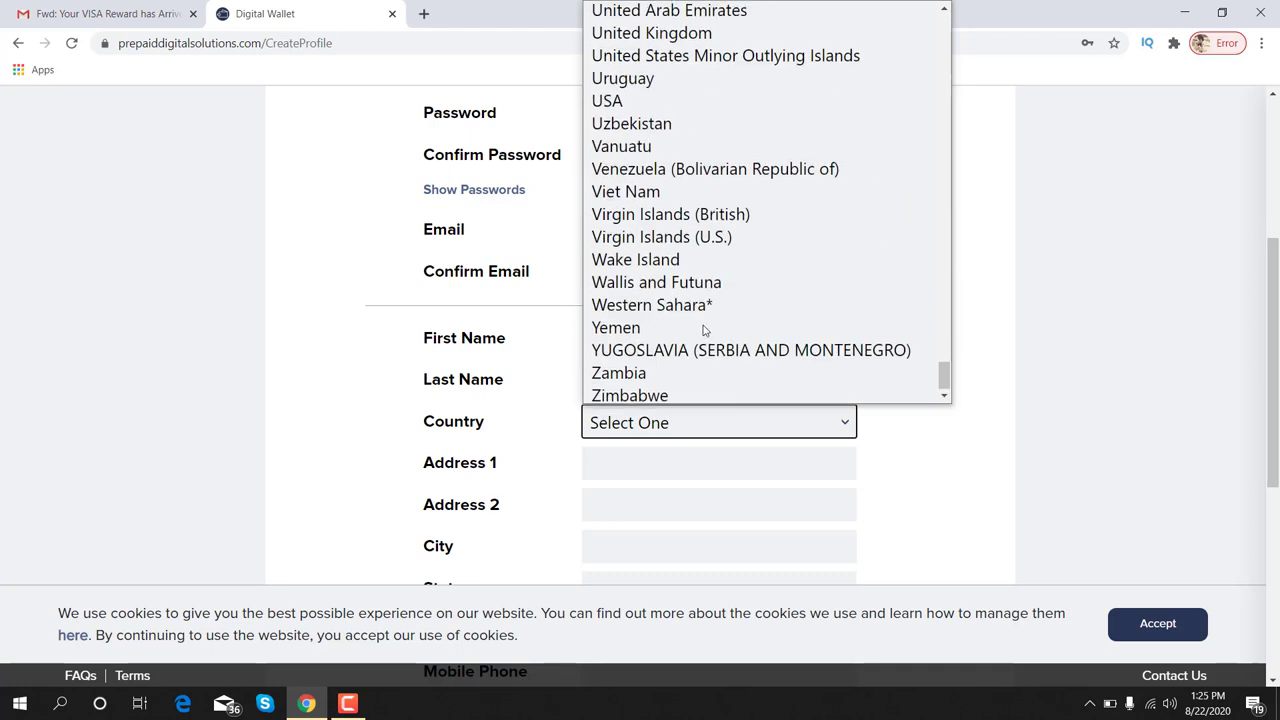
scroll(703, 331, up, 3)
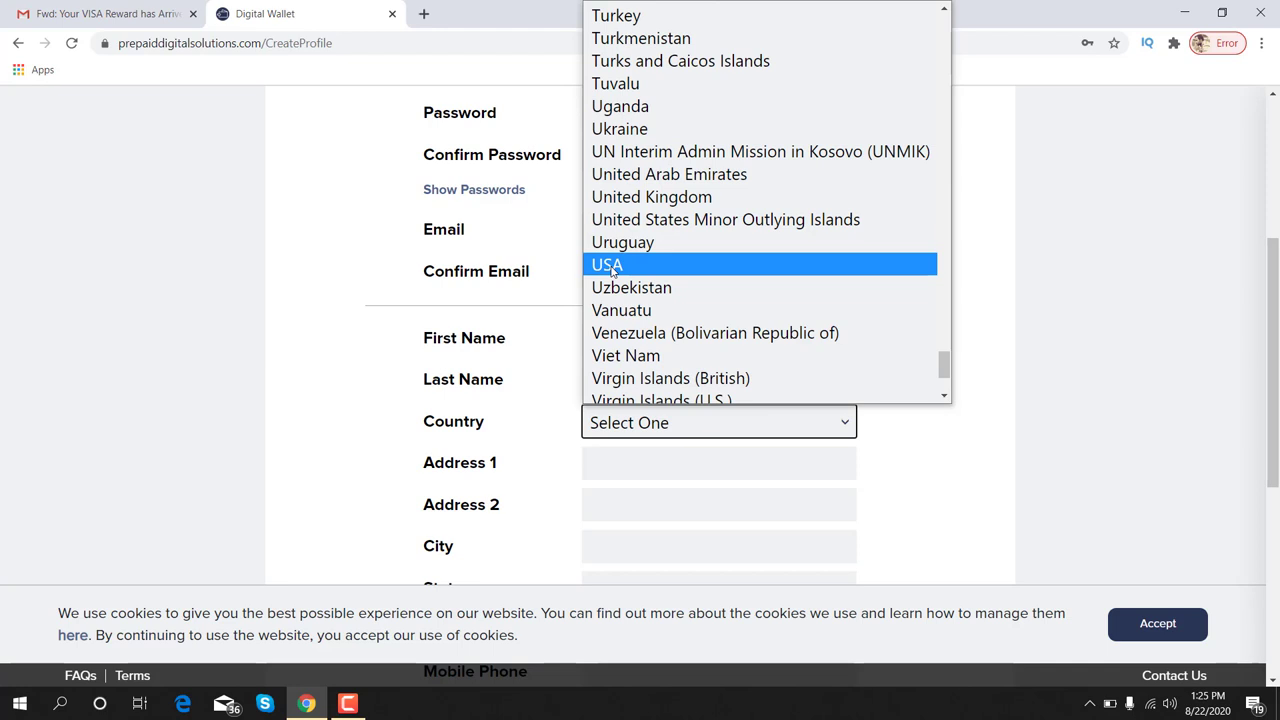
click(612, 268)
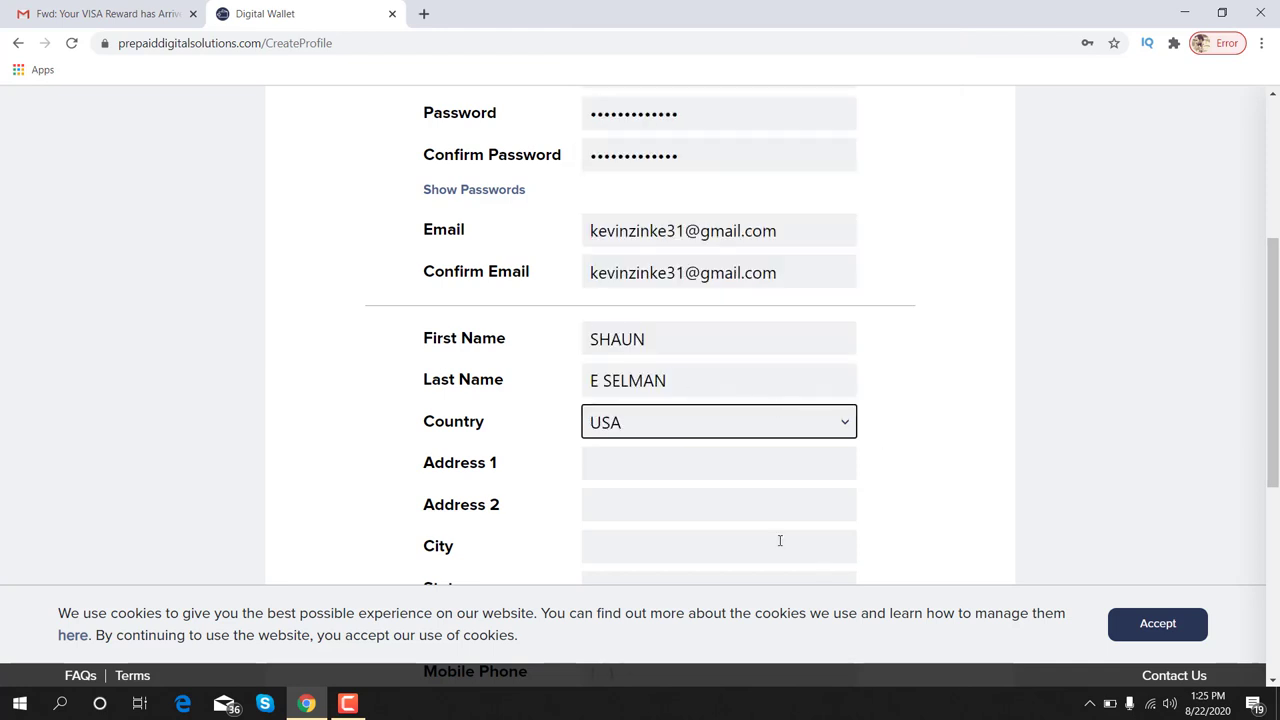
scroll(847, 470, down, 1)
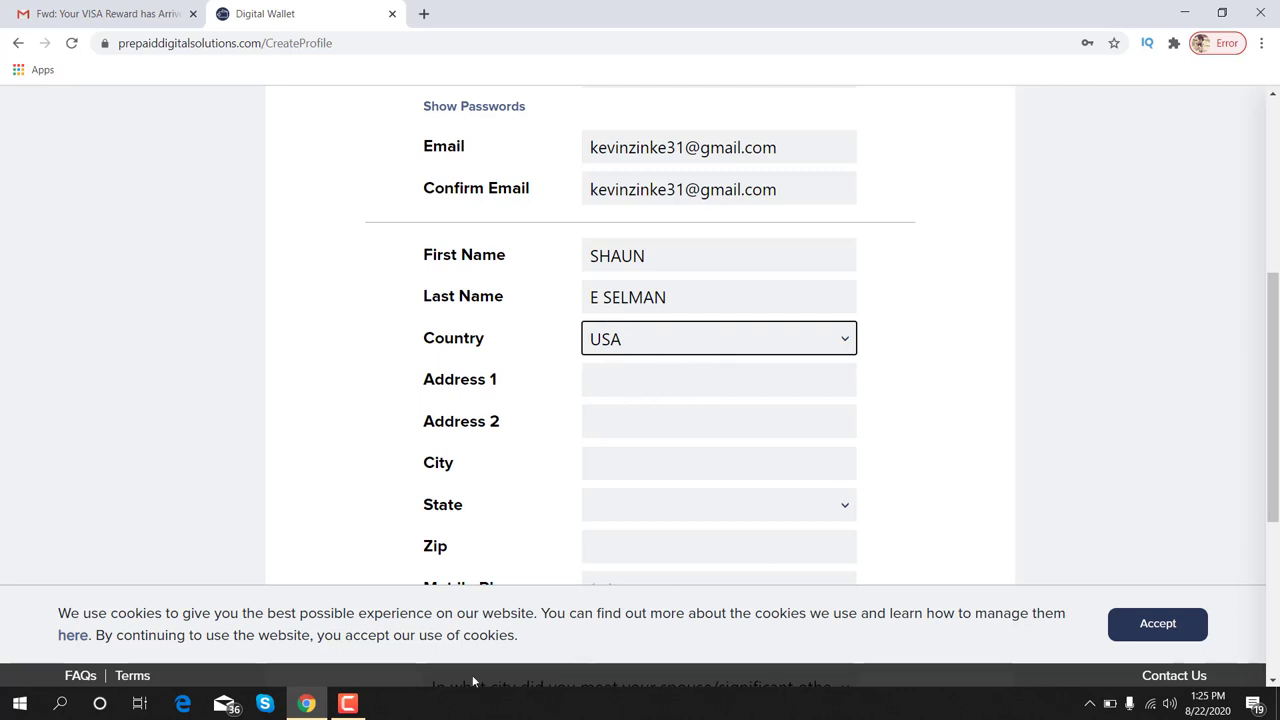
Copy the street address line from the 'real address' note in Notepad
click(1184, 12)
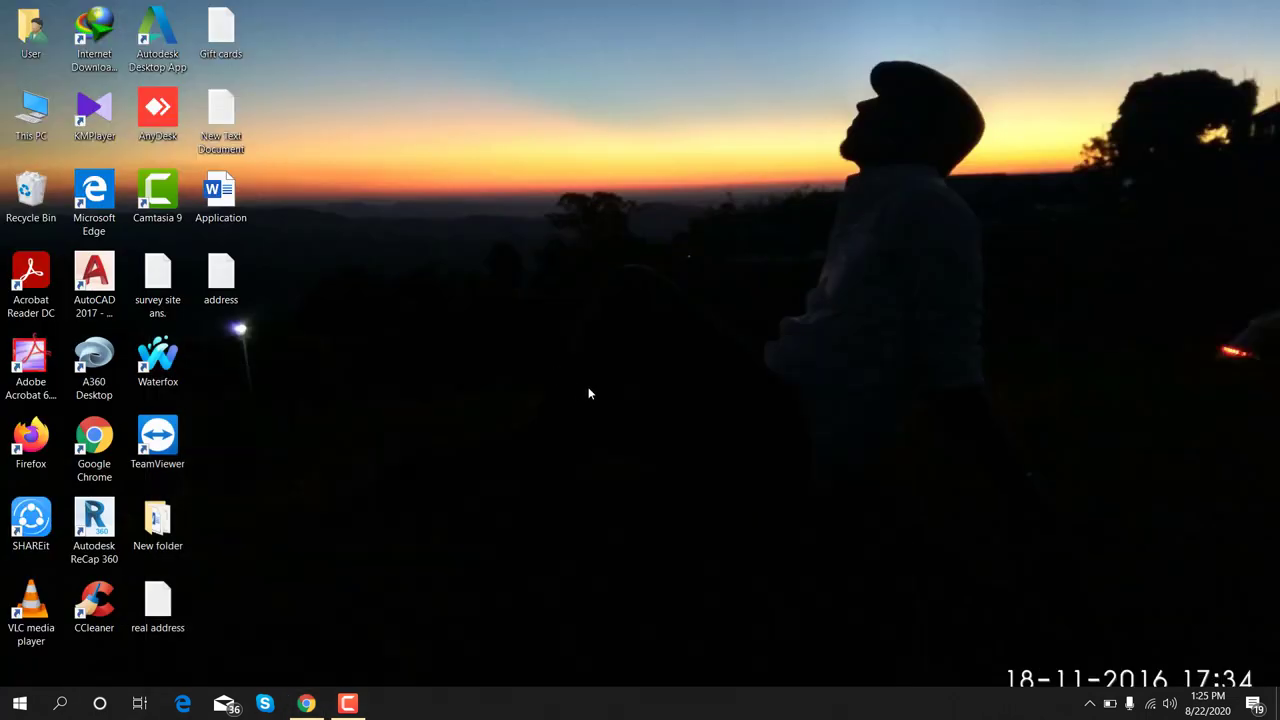
double_click(160, 607)
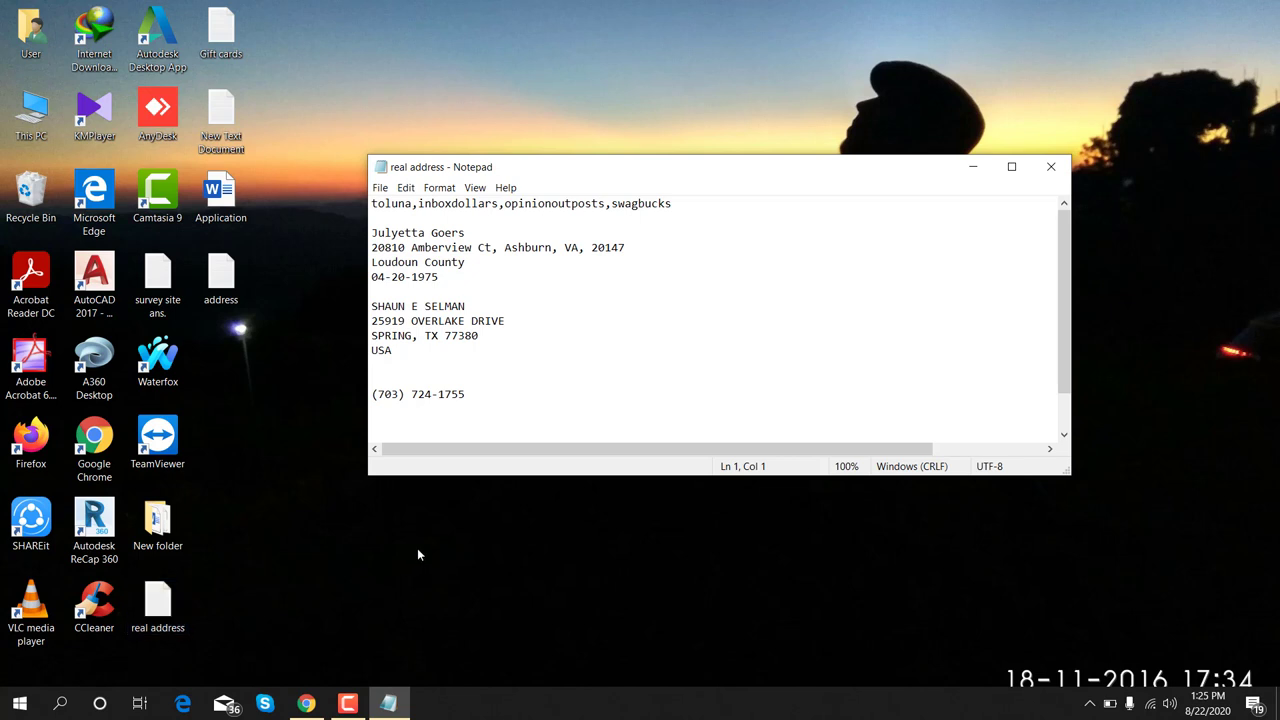
click(373, 320)
drag(373, 320, 494, 313)
right_click(494, 318)
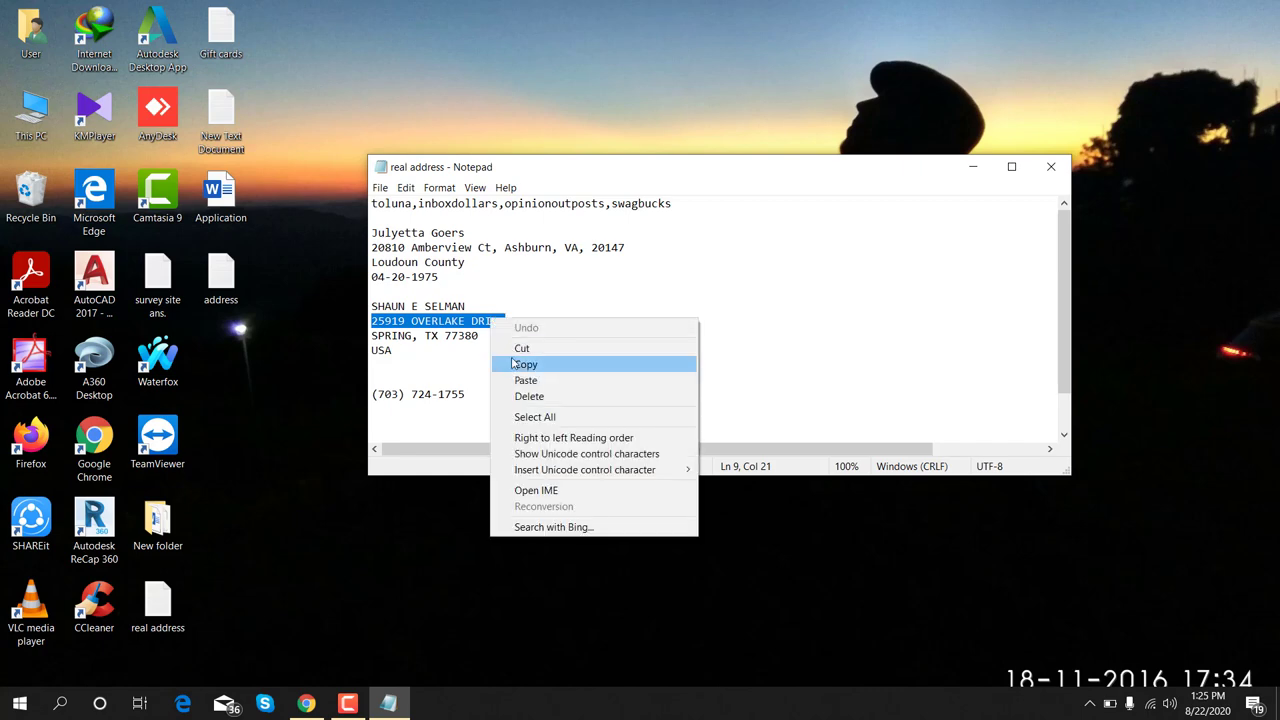
click(516, 364)
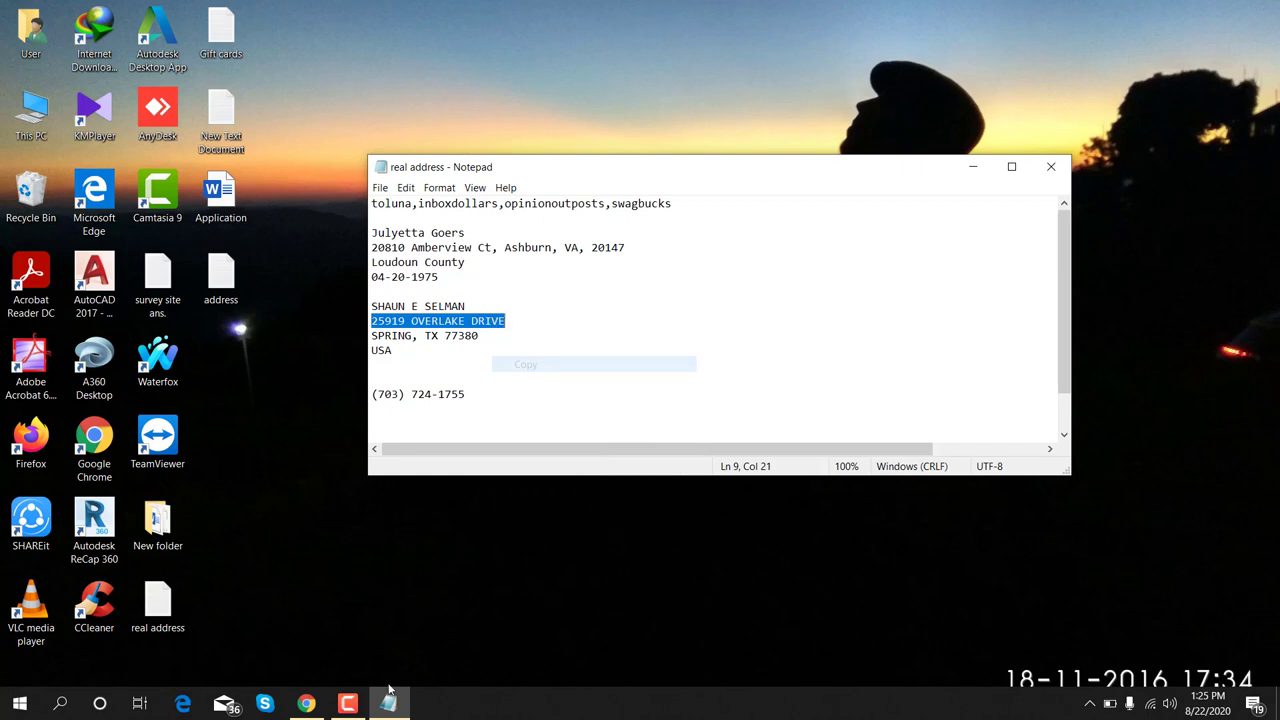
click(307, 705)
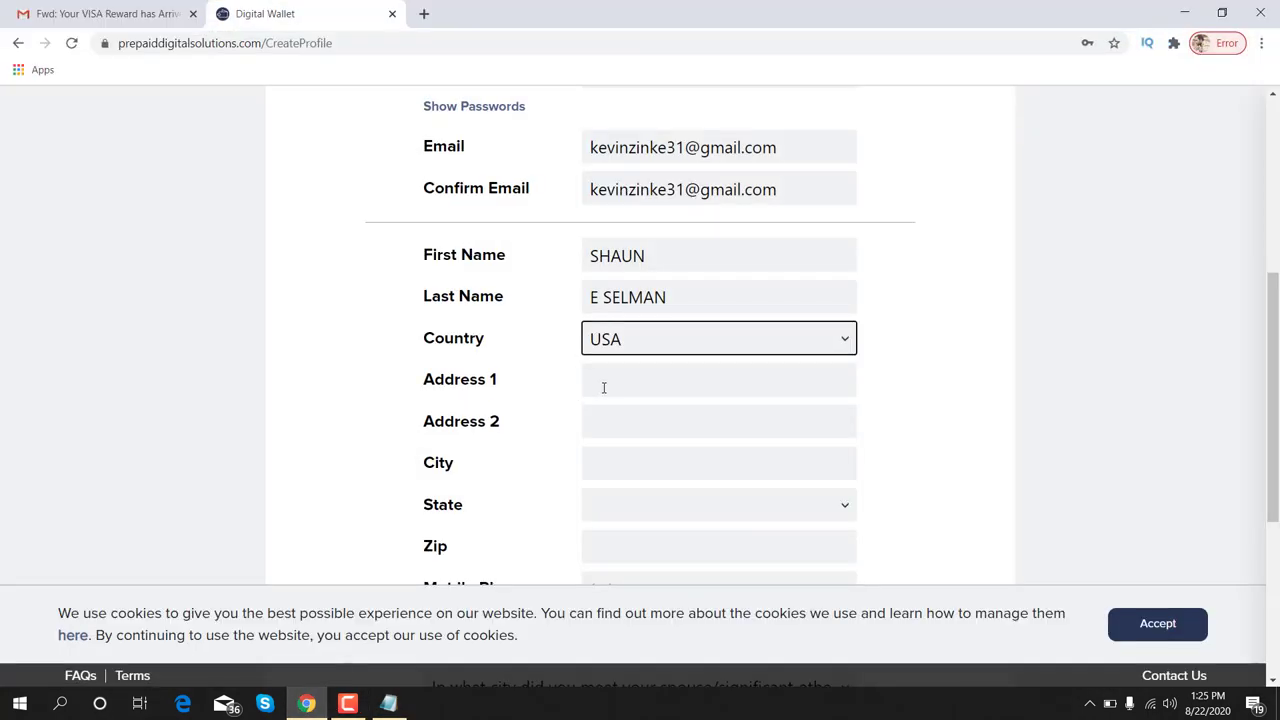
Paste the copied street address into the Address 1 field
click(610, 381)
key(ctrl+v)
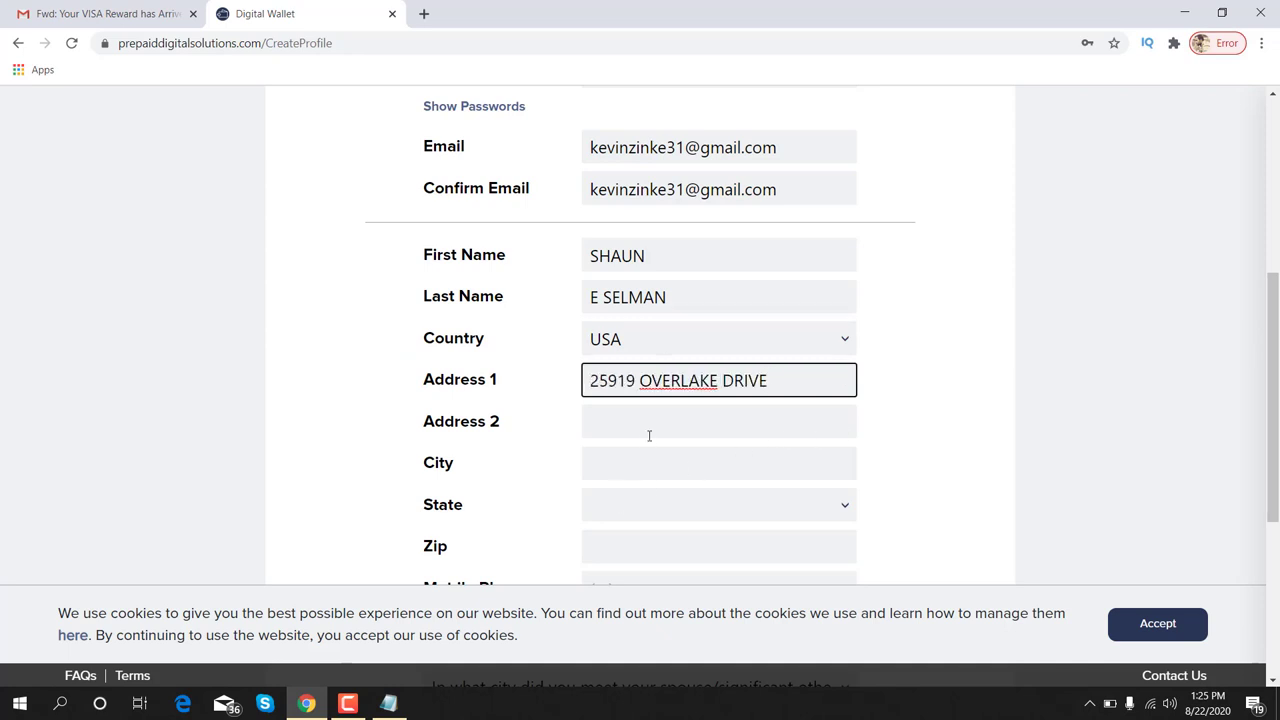
click(738, 424)
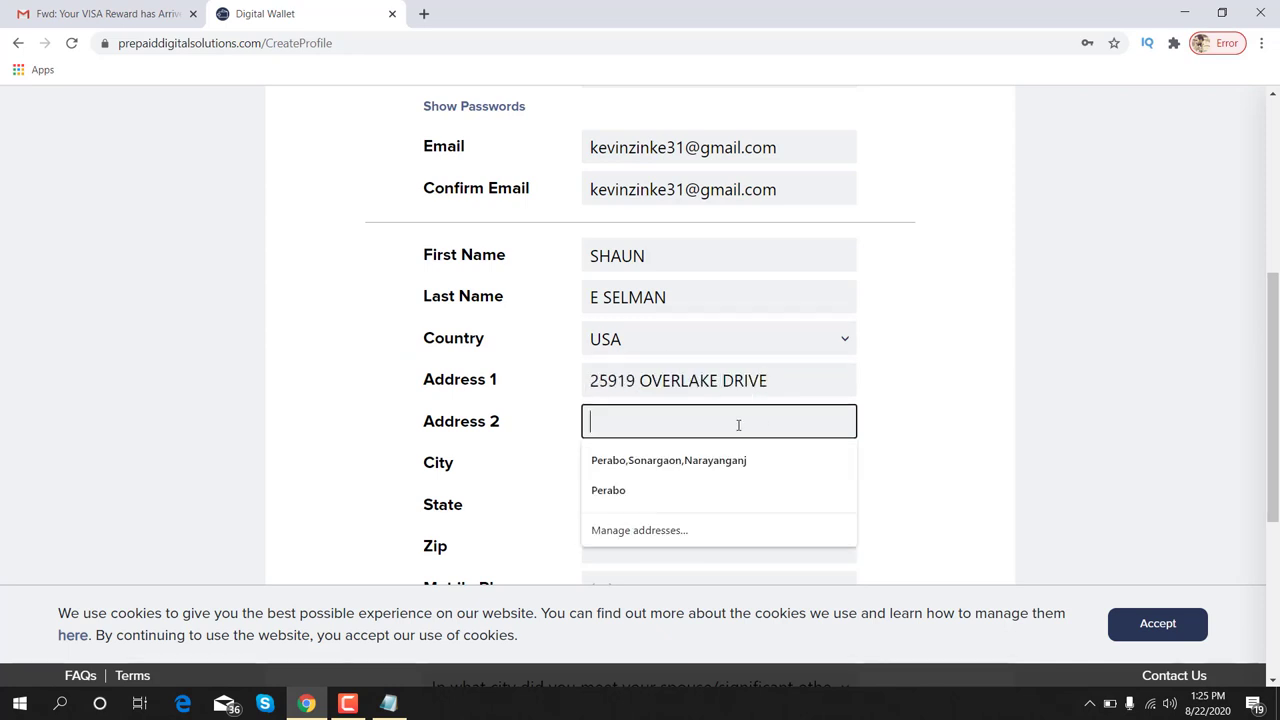
click(938, 407)
scroll(938, 407, down, 1)
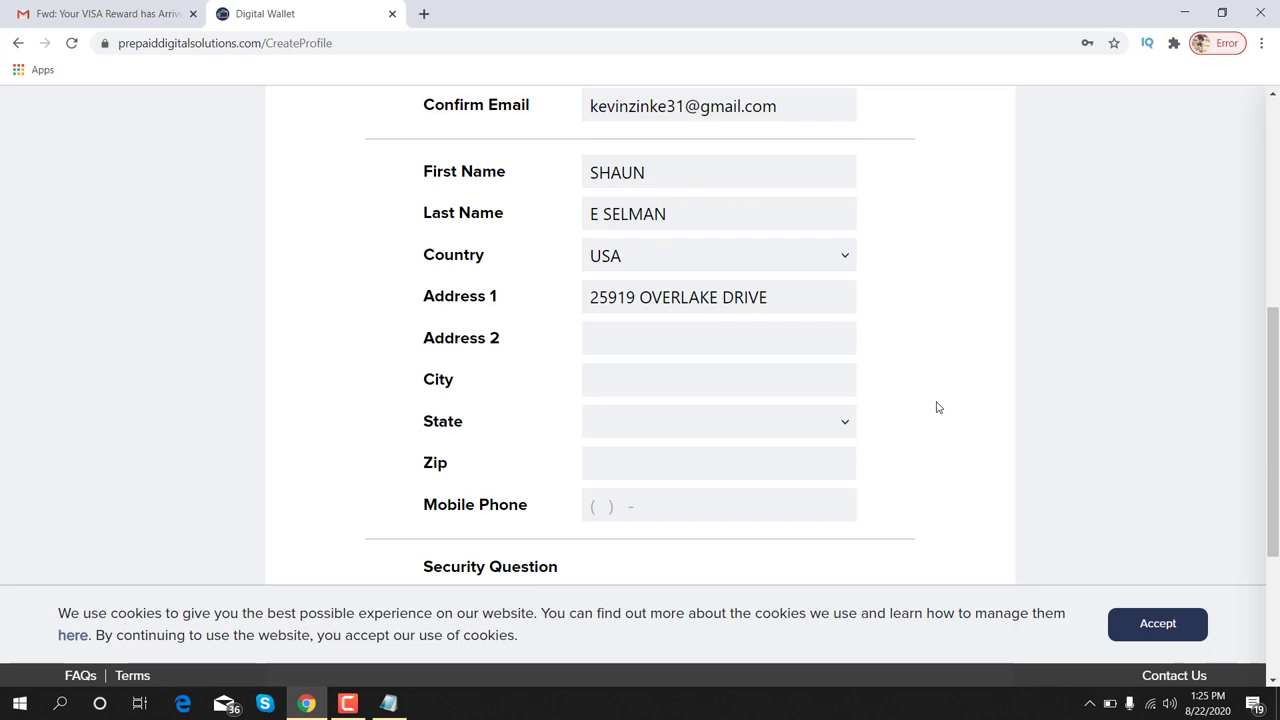
click(747, 381)
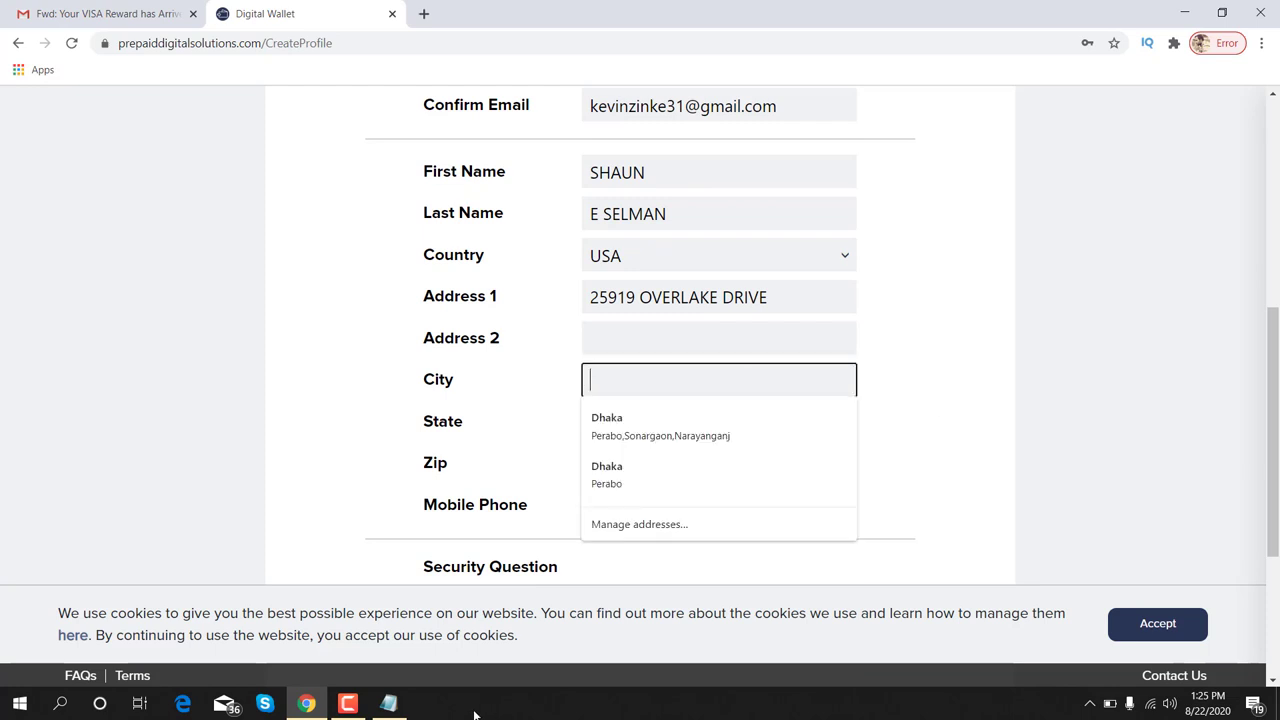
Copy the city name from the address note and paste it into City
click(388, 705)
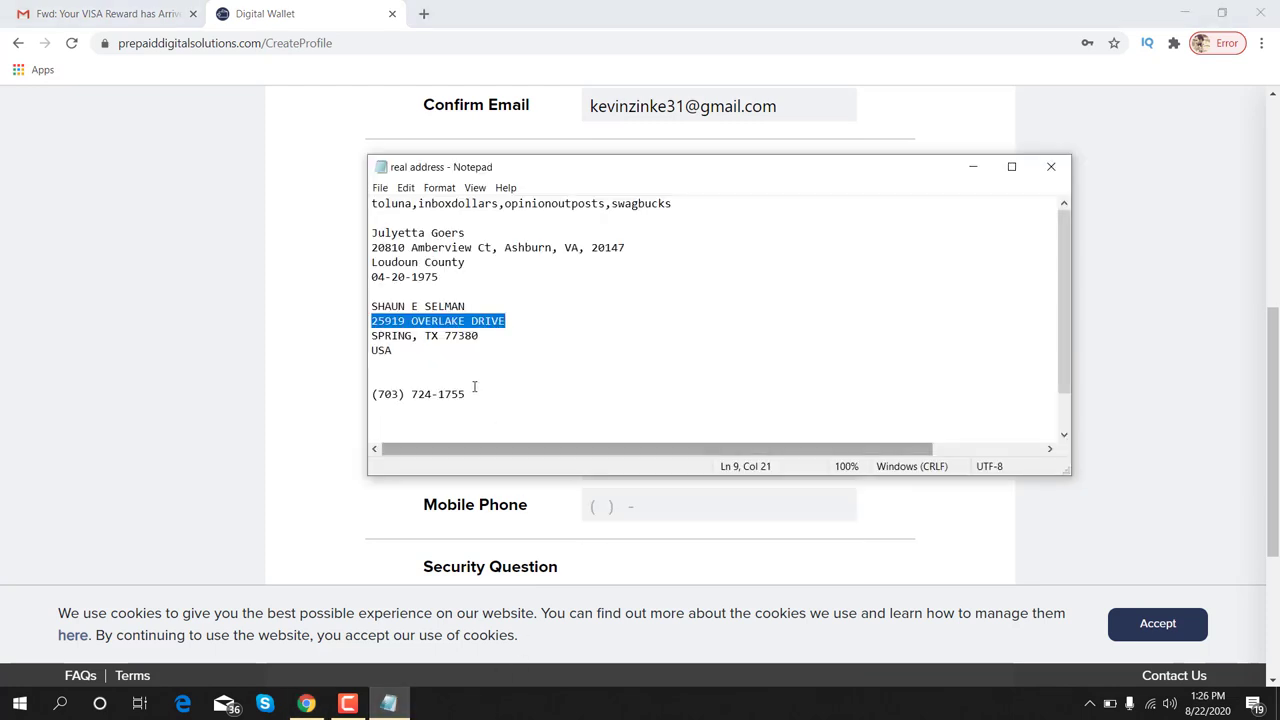
drag(371, 335, 411, 336)
right_click(411, 336)
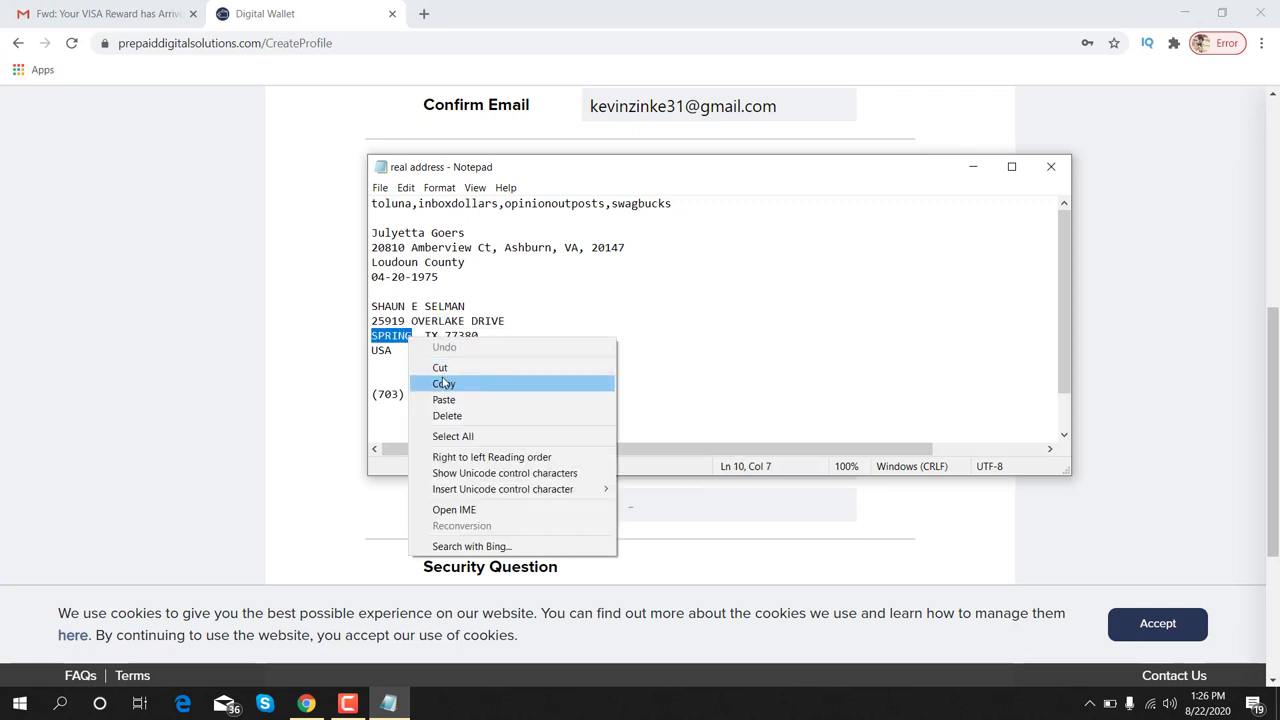
click(440, 383)
click(306, 703)
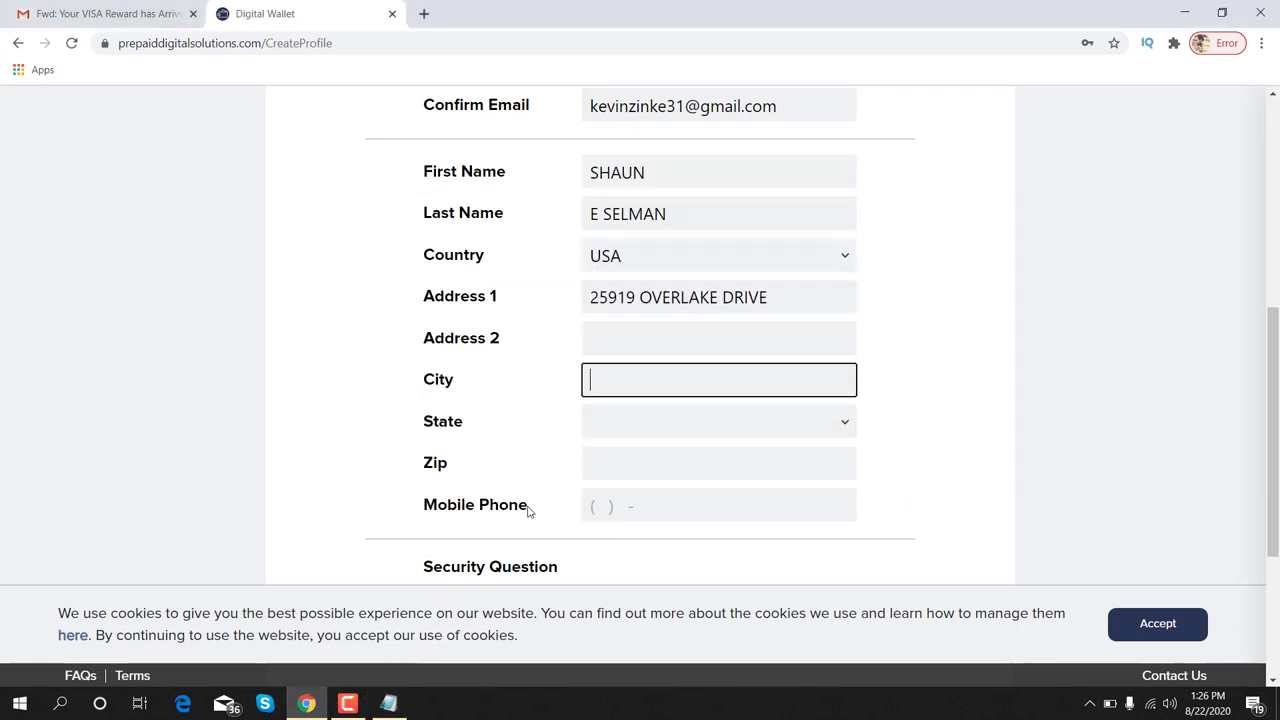
key(ctrl+v)
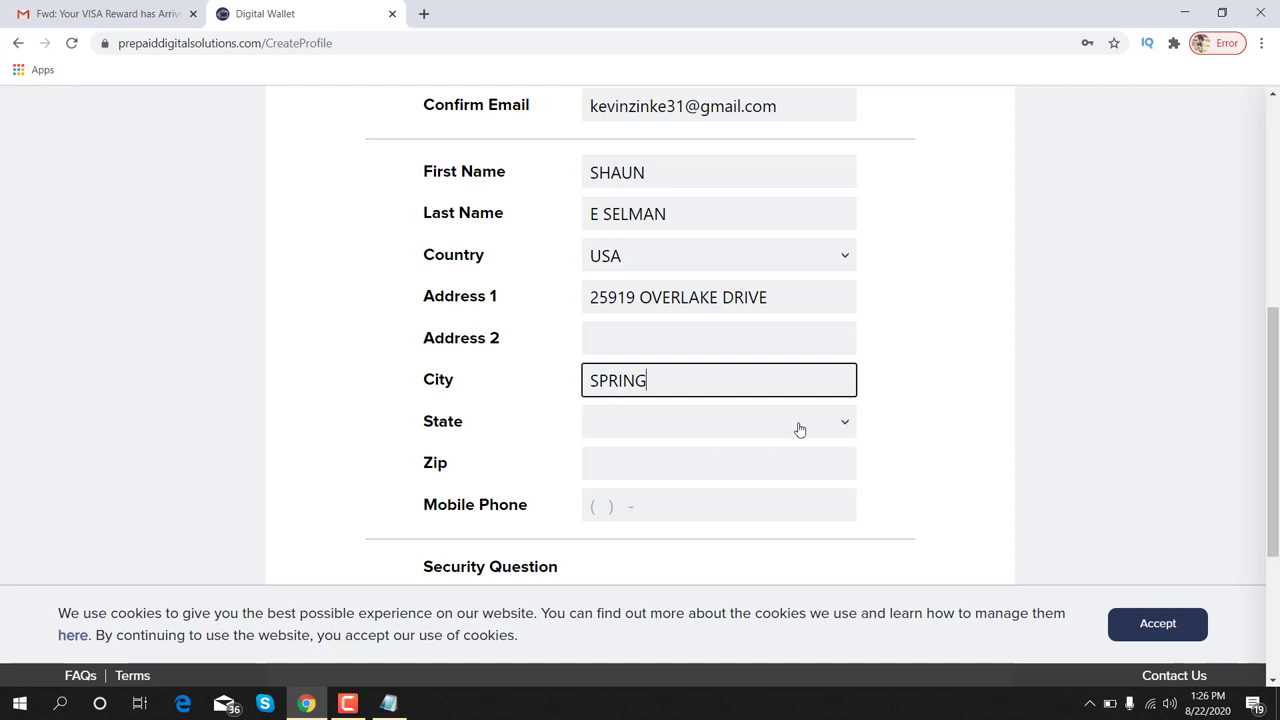
Set the State to TEXAS and enter the zip code
click(846, 428)
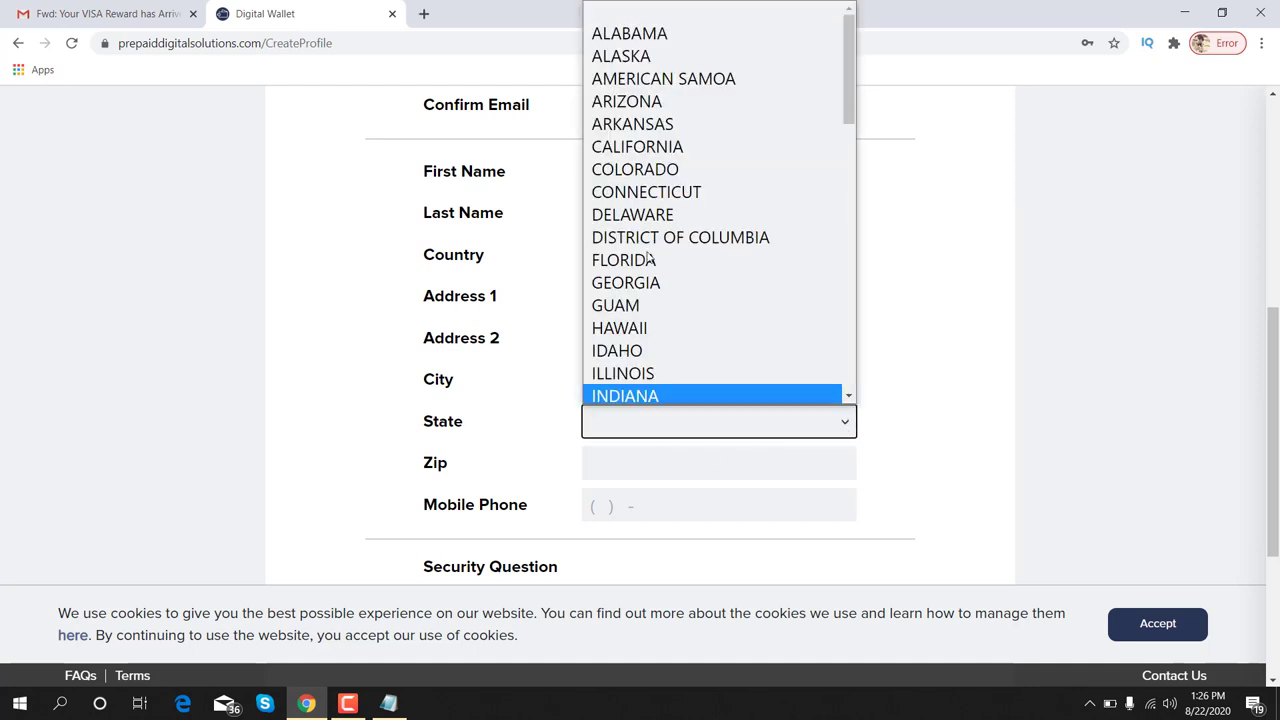
scroll(665, 240, down, 10)
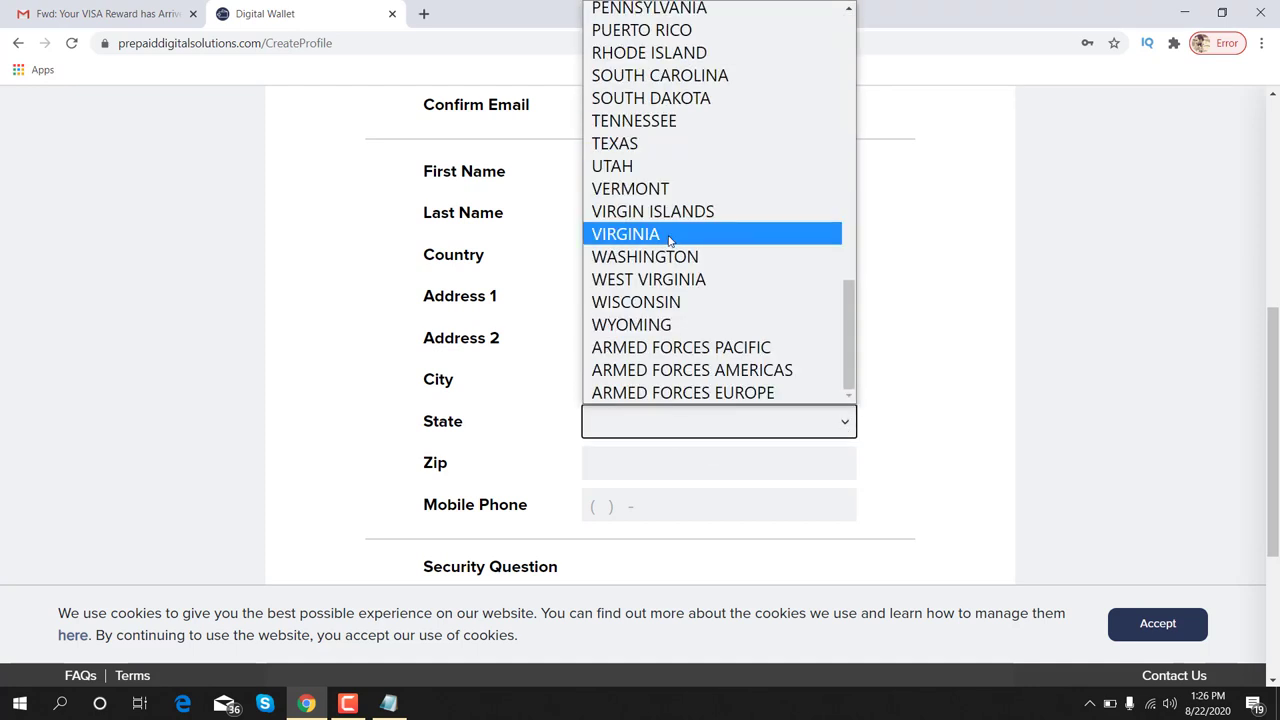
click(676, 143)
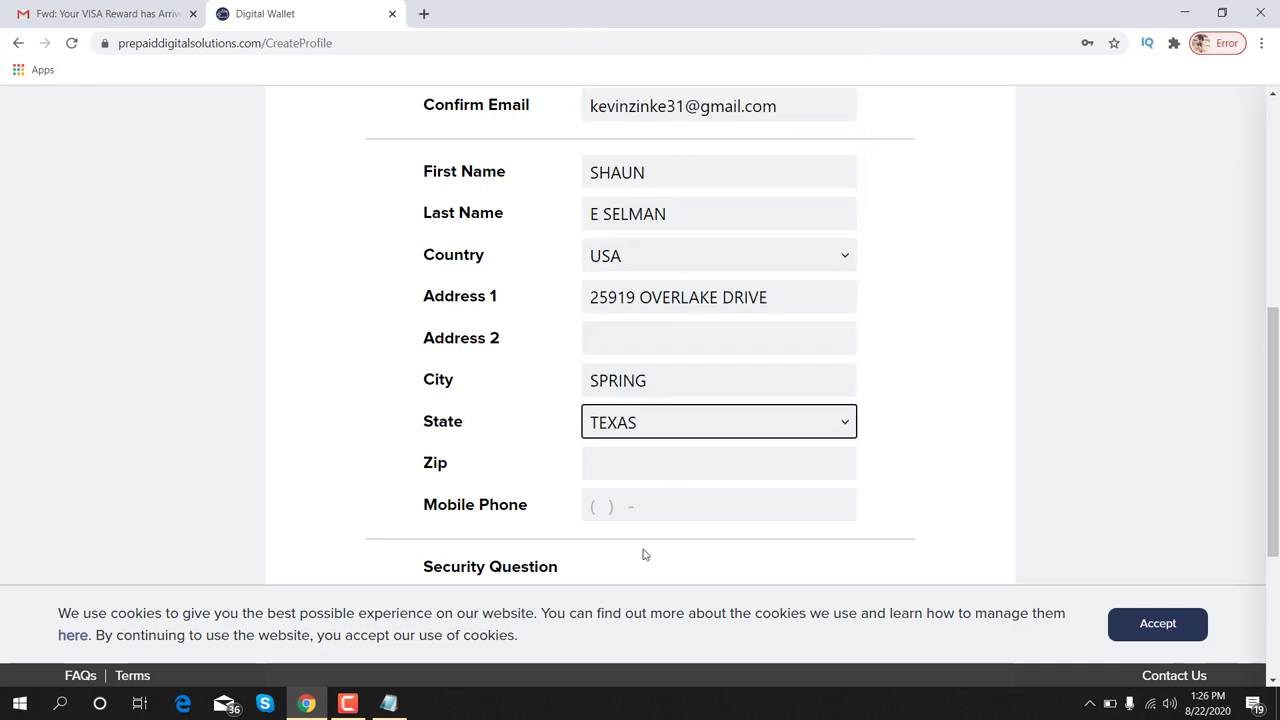
click(658, 465)
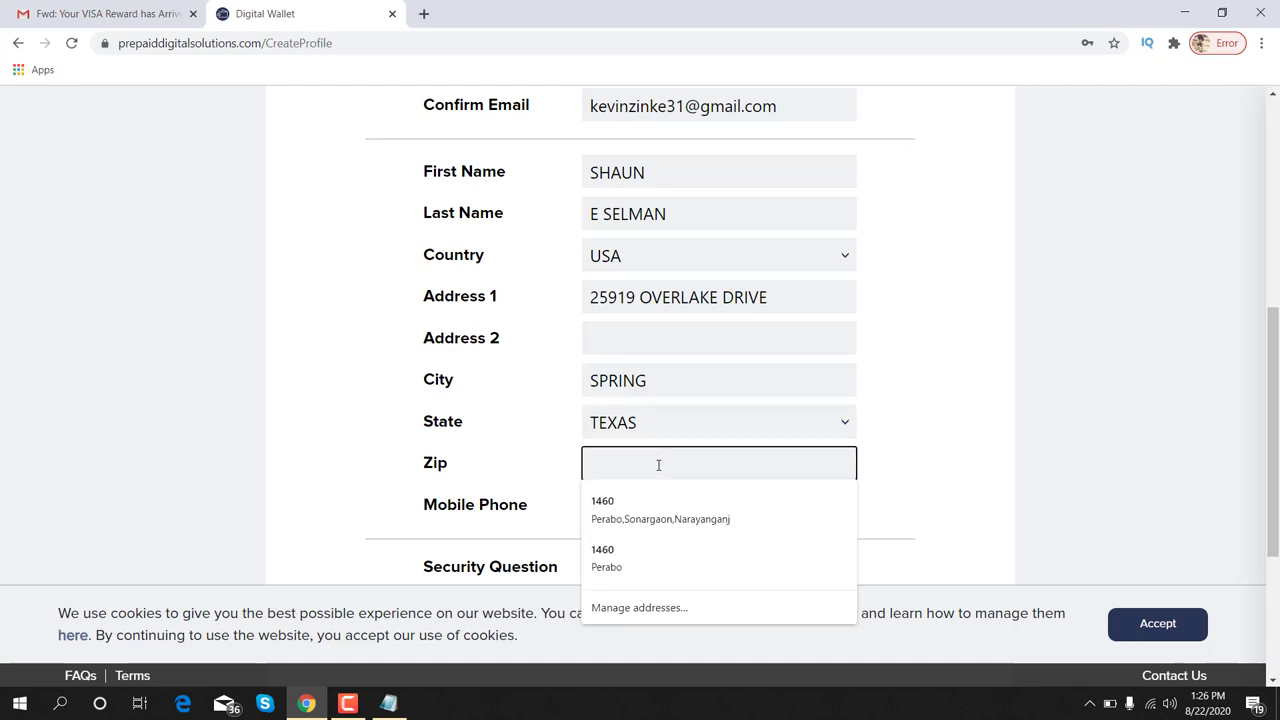
text(77380)
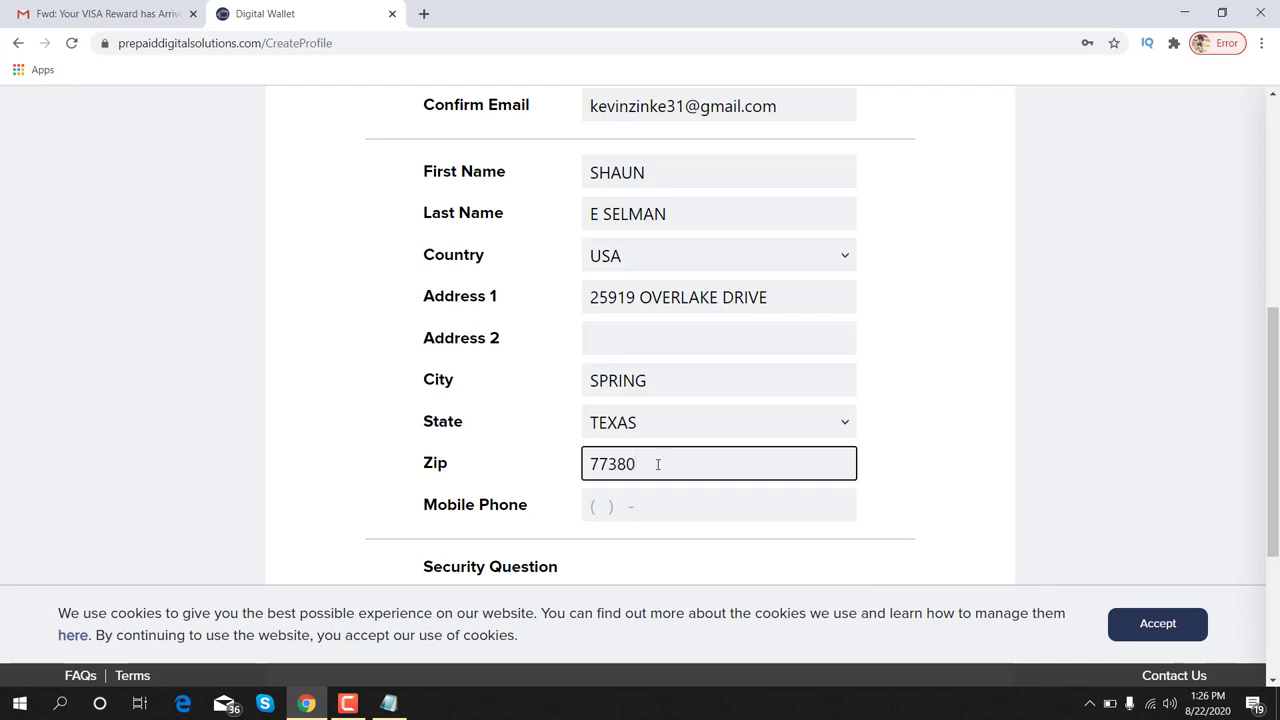
scroll(686, 414, down, 1)
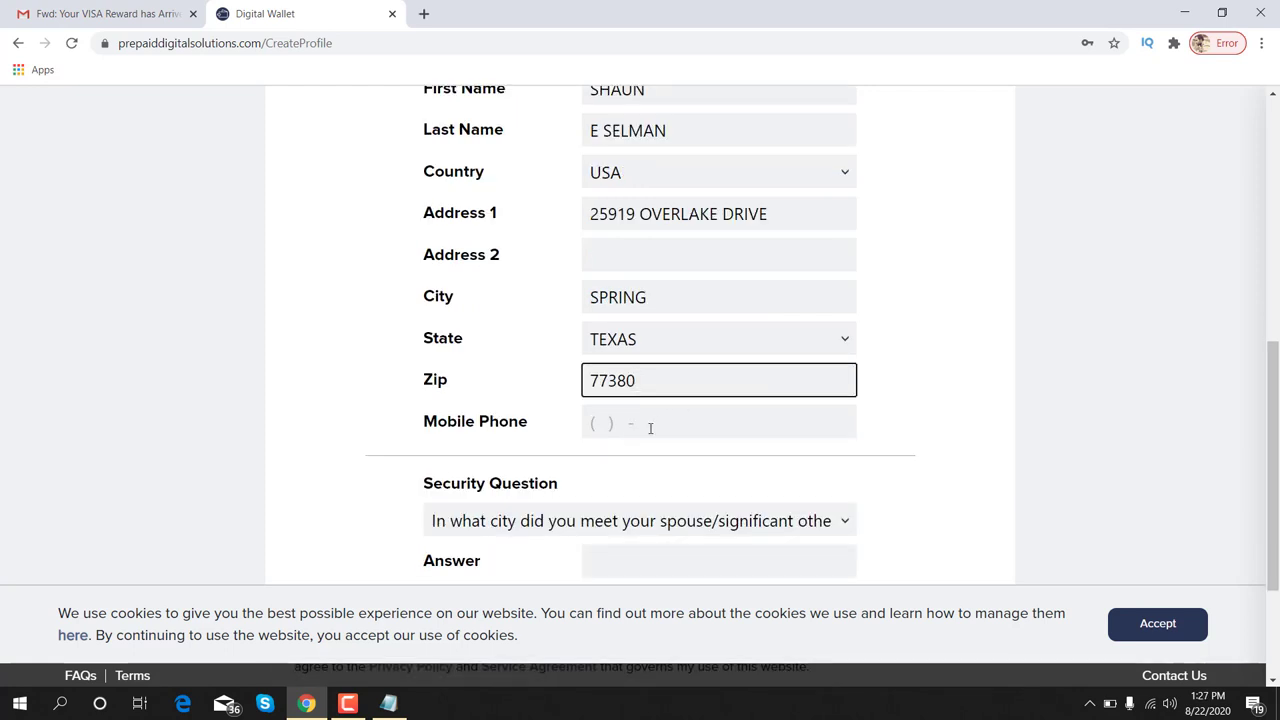
Enter the holder's mobile phone number in the Mobile Phone field
click(605, 423)
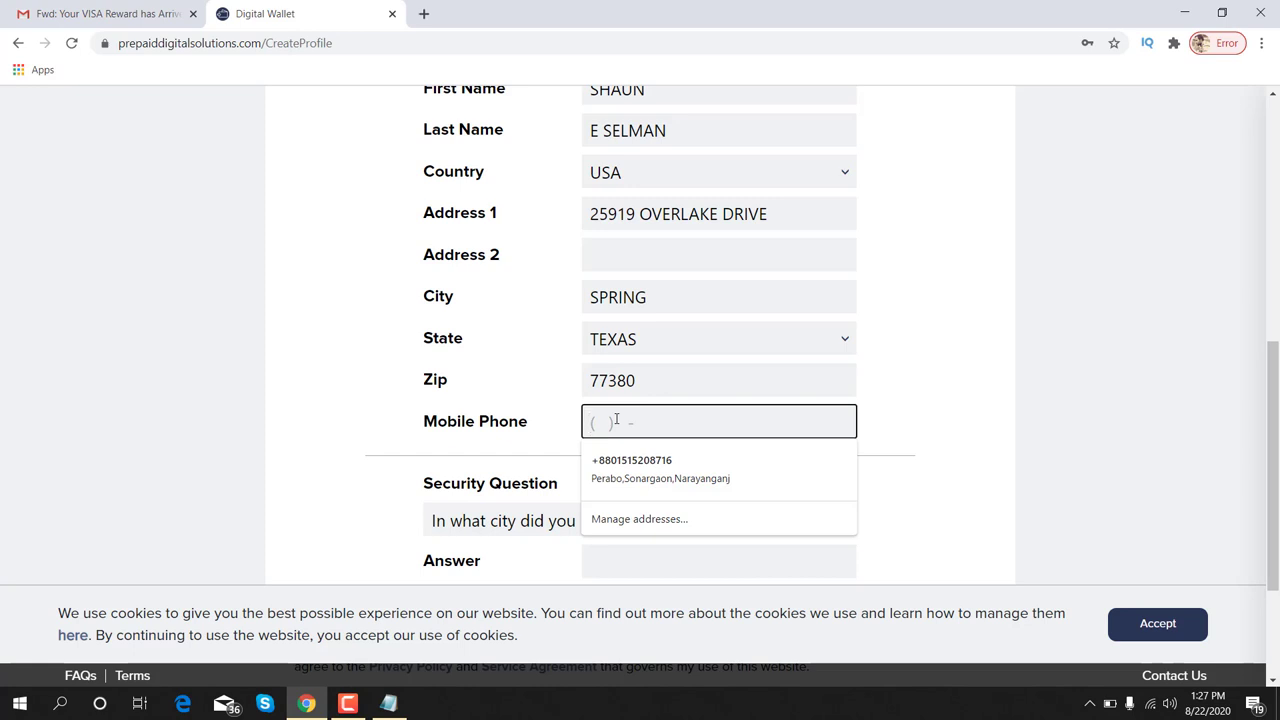
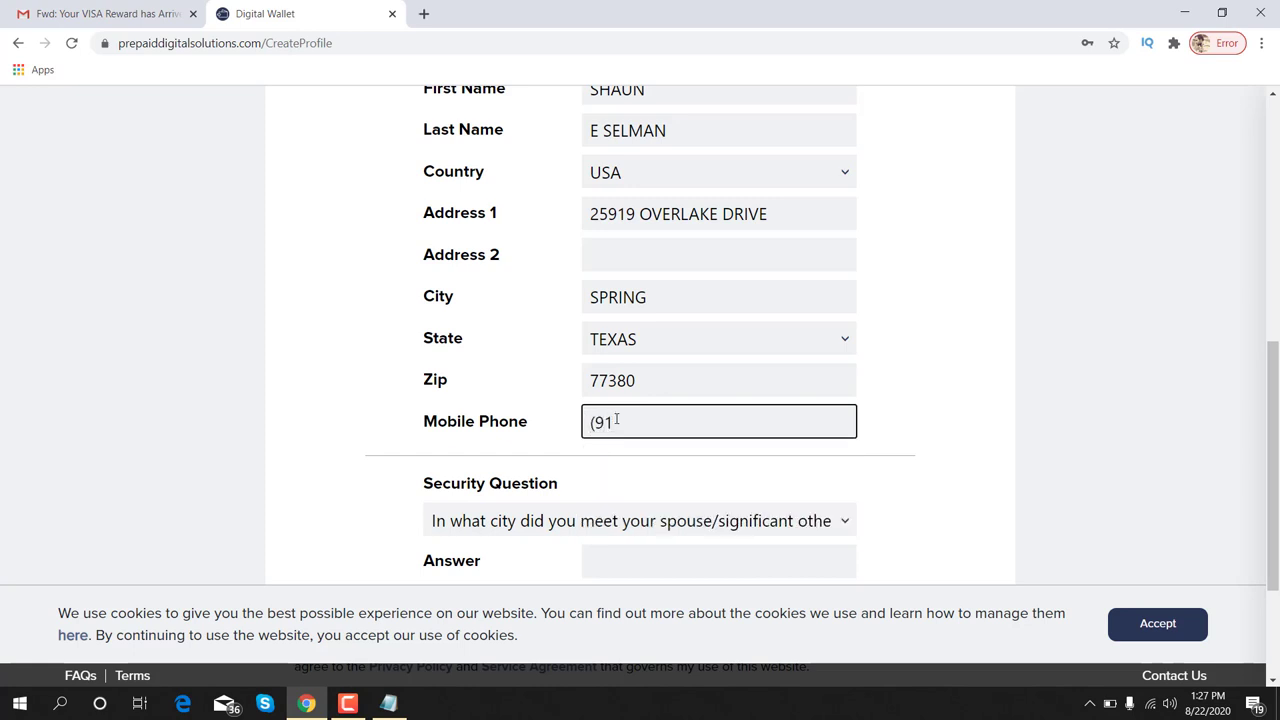
scroll(823, 409, down, 3)
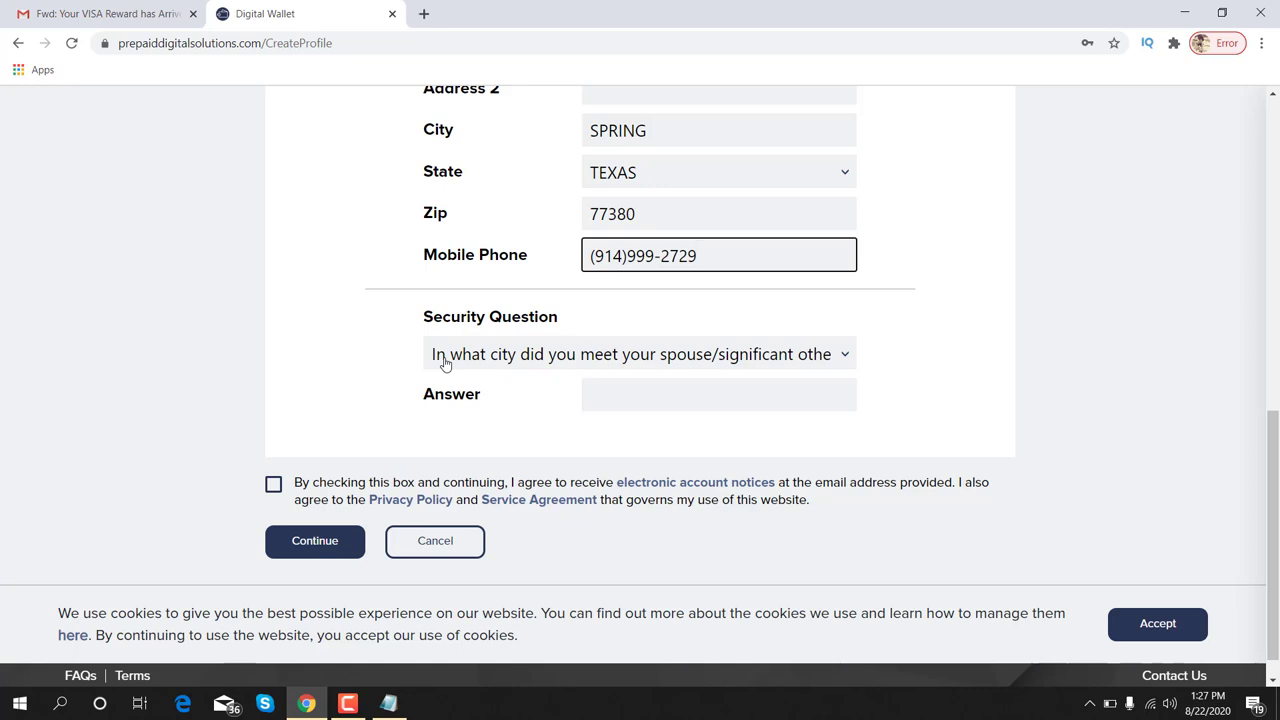
Pick 'What was your childhood nickname?' from the Security Question dropdown list
click(847, 358)
scroll(650, 190, down, 1)
scroll(648, 140, up, 1)
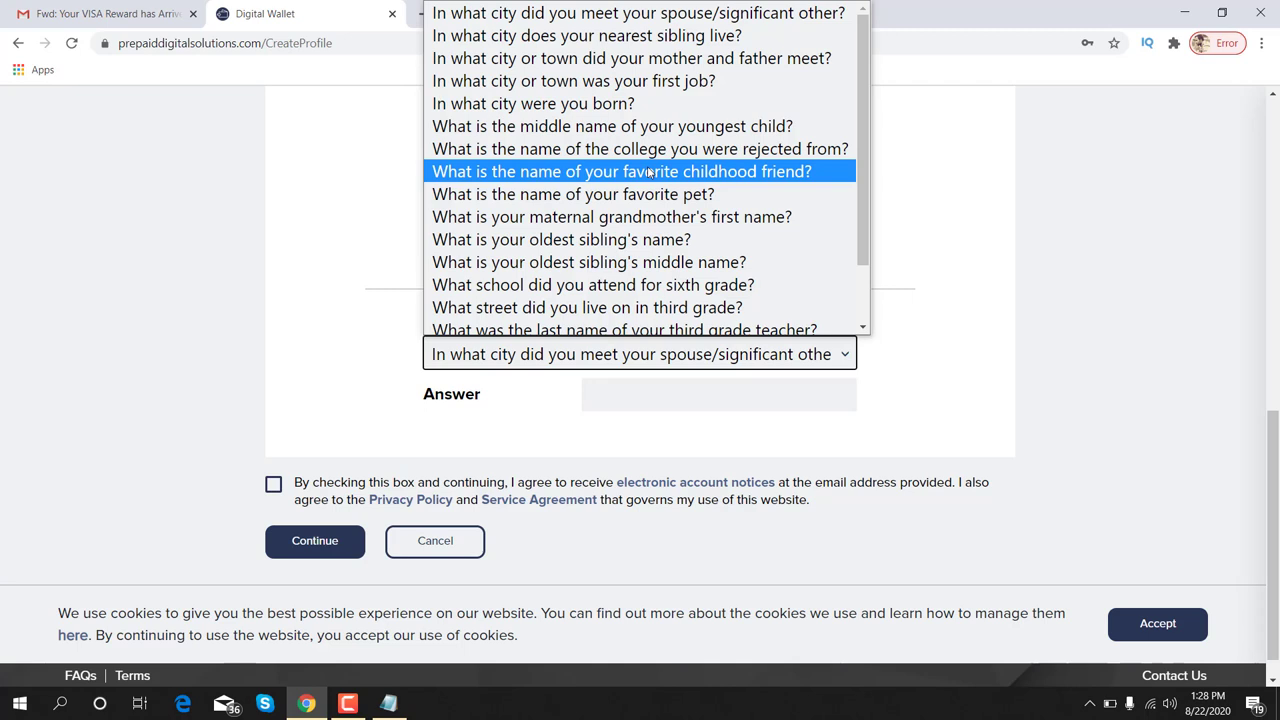
scroll(628, 262, down, 3)
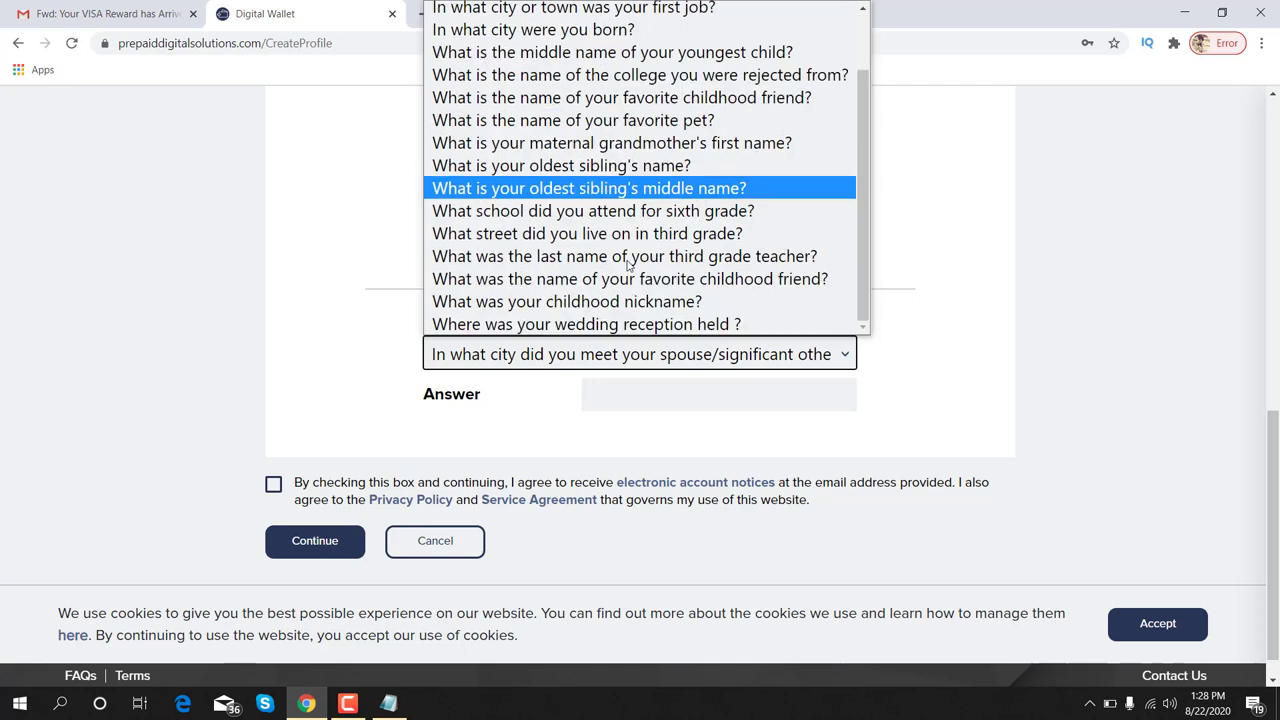
scroll(628, 262, up, 3)
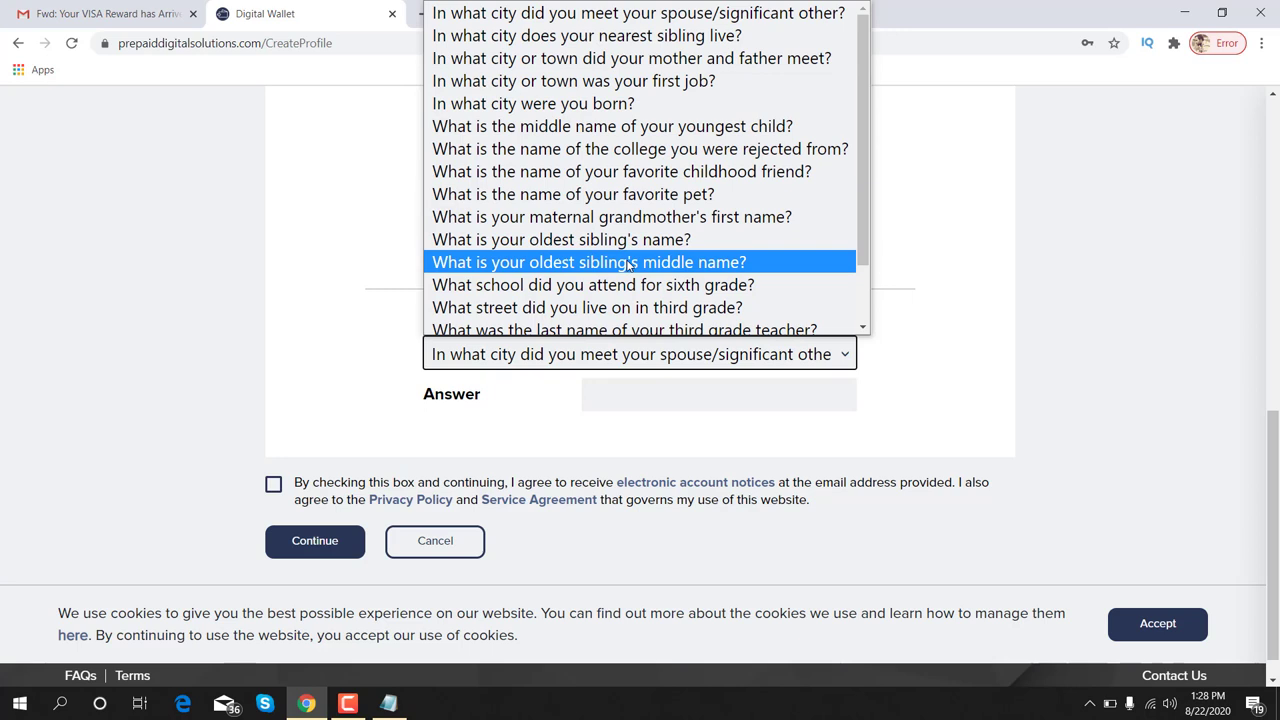
scroll(640, 320, down, 3)
click(643, 300)
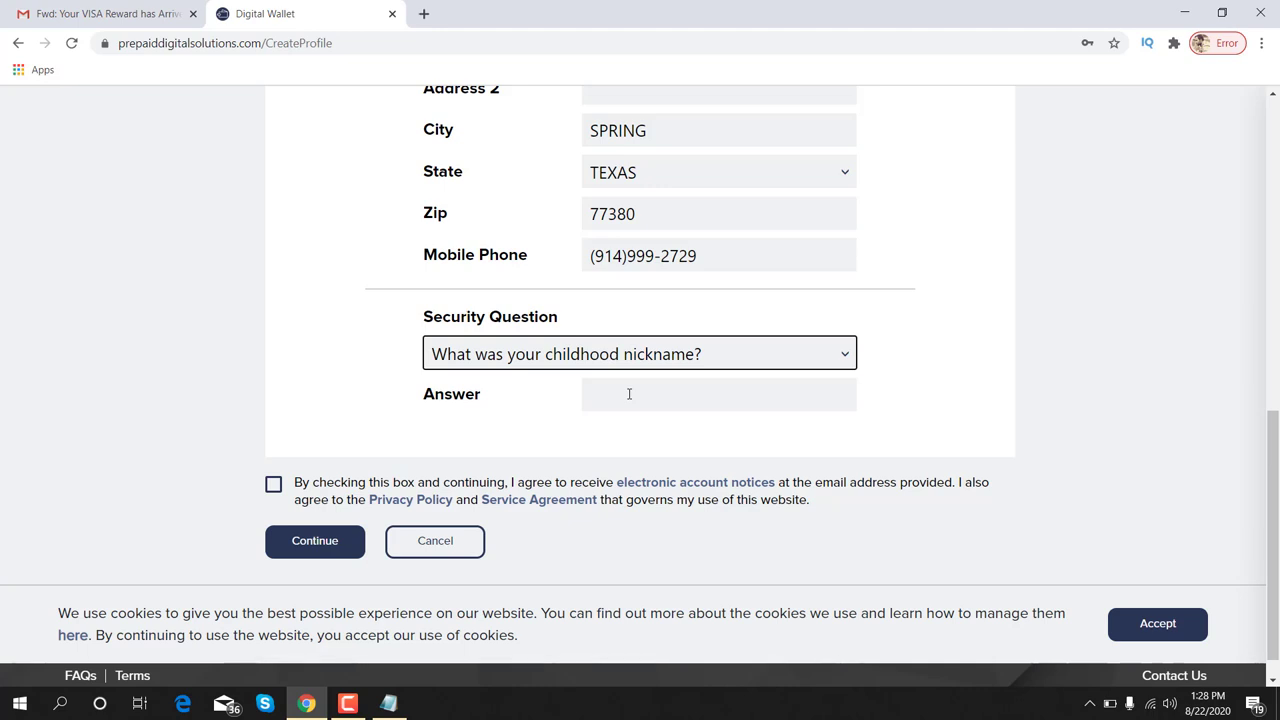
Enter the security answer, accept the electronic notices and policy agreement, and submit the profile
click(628, 393)
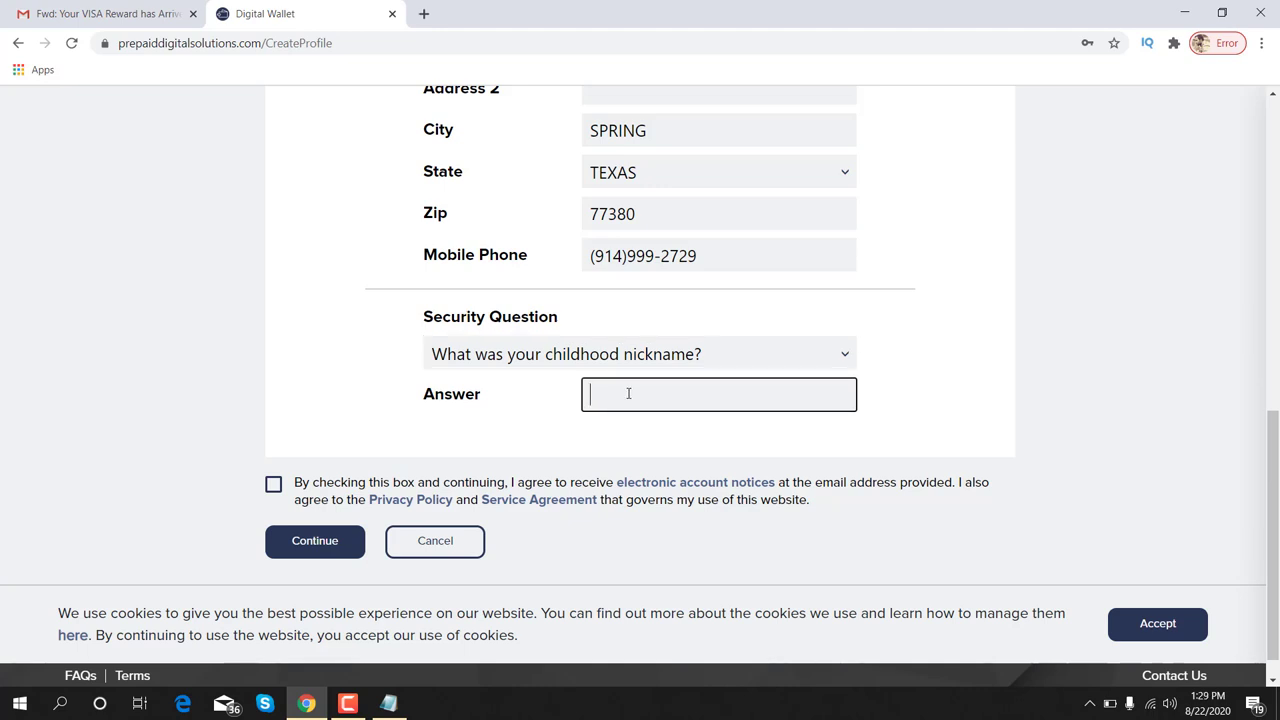
click(273, 484)
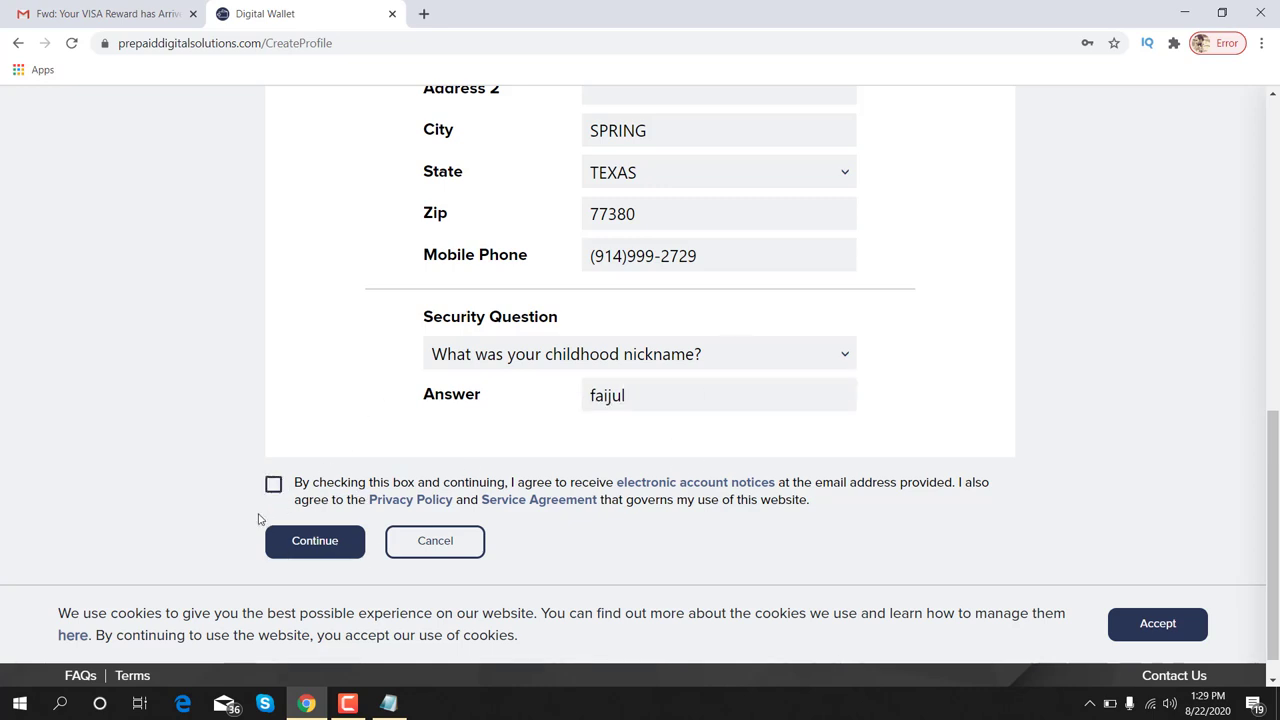
click(273, 484)
click(315, 541)
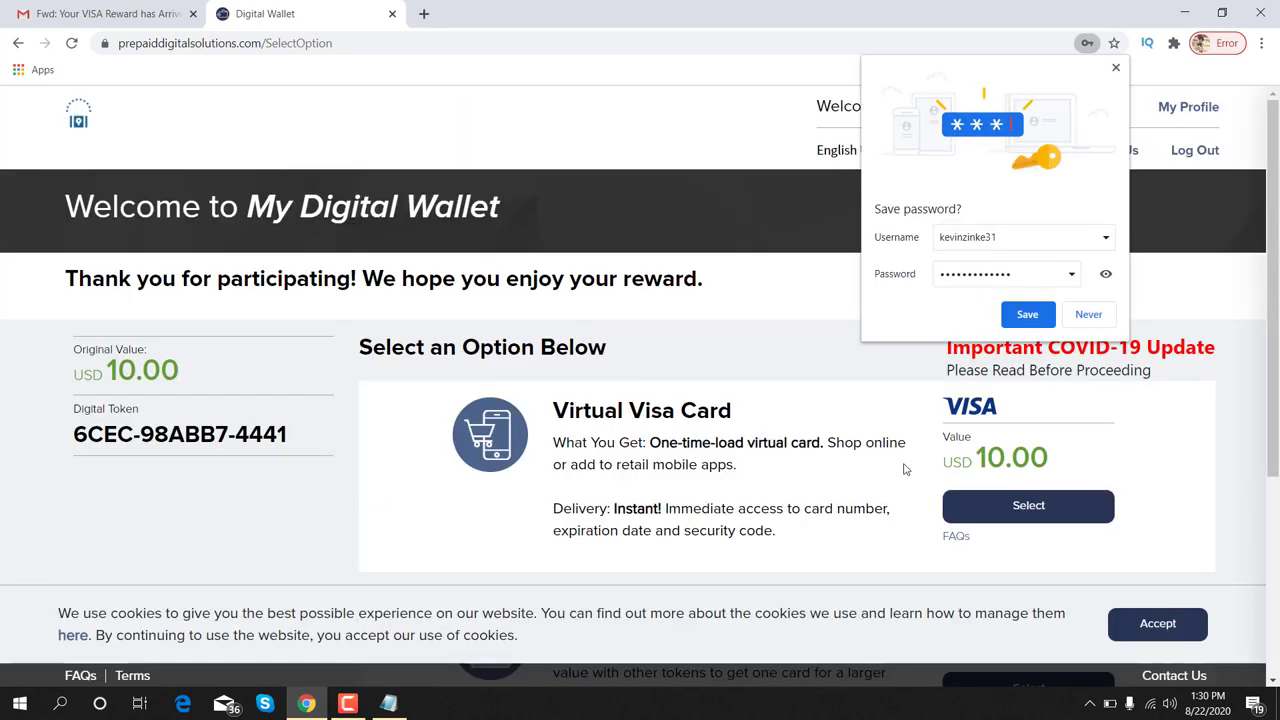
Dismiss the save-password prompt, select the USD 10.00 Virtual Visa Card, and confirm the redemption
click(652, 443)
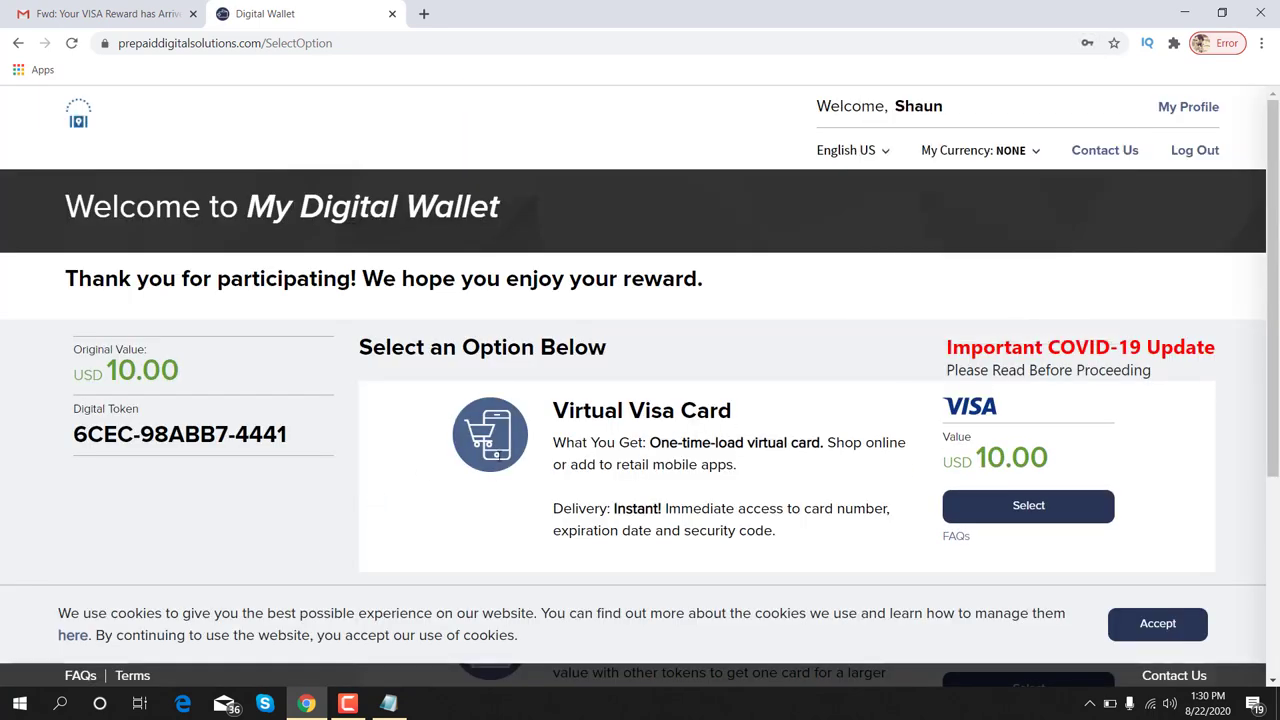
click(1019, 512)
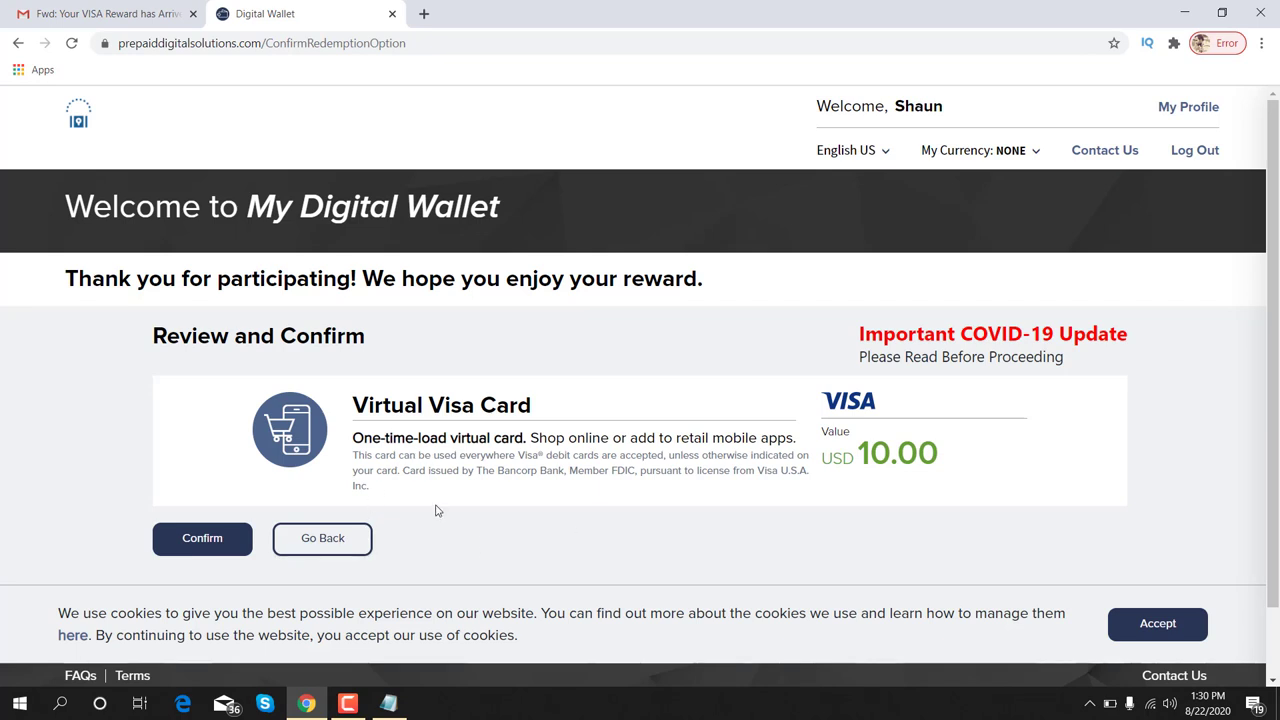
click(172, 541)
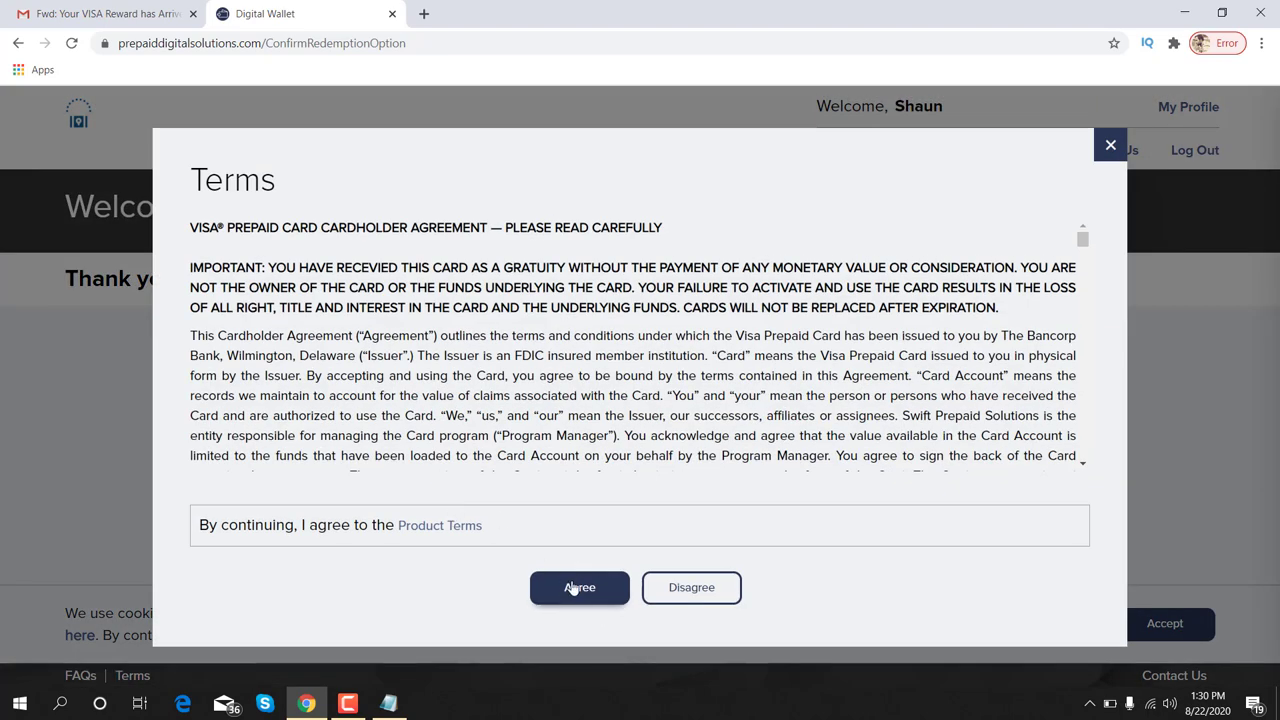
Agree to the cardholder terms and scroll down to view the new card's details
click(575, 589)
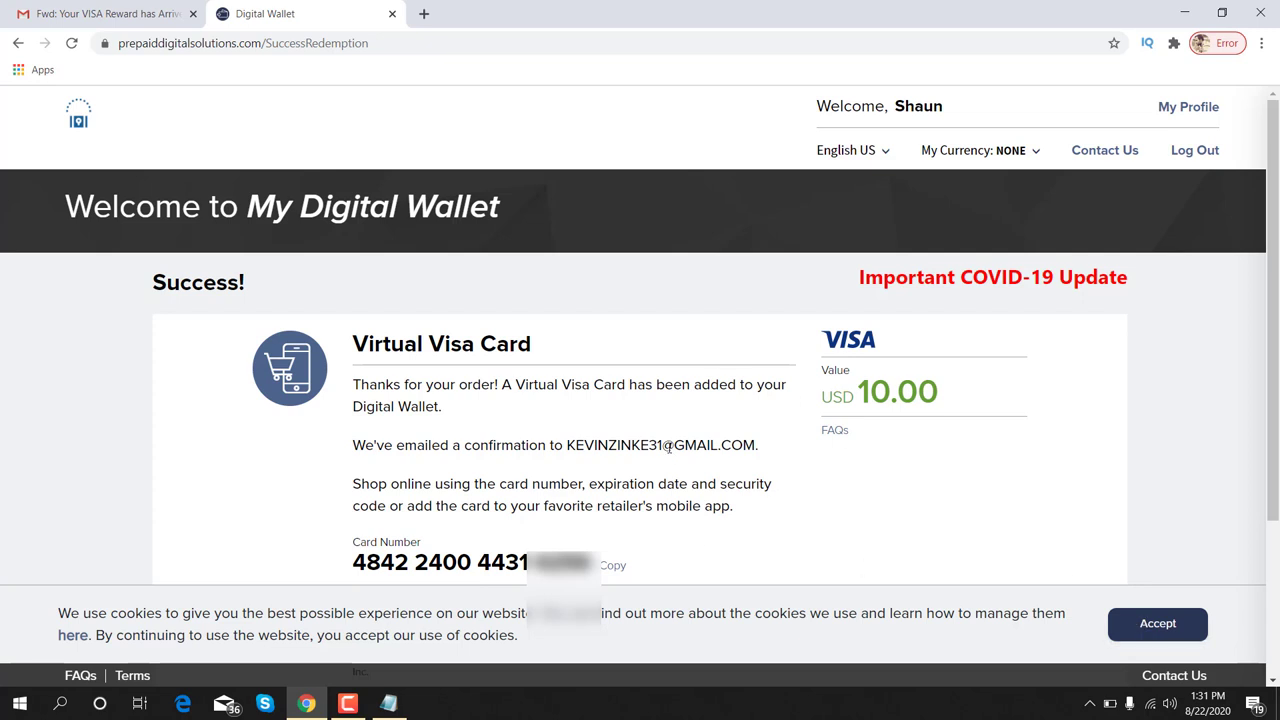
scroll(668, 448, down, 2)
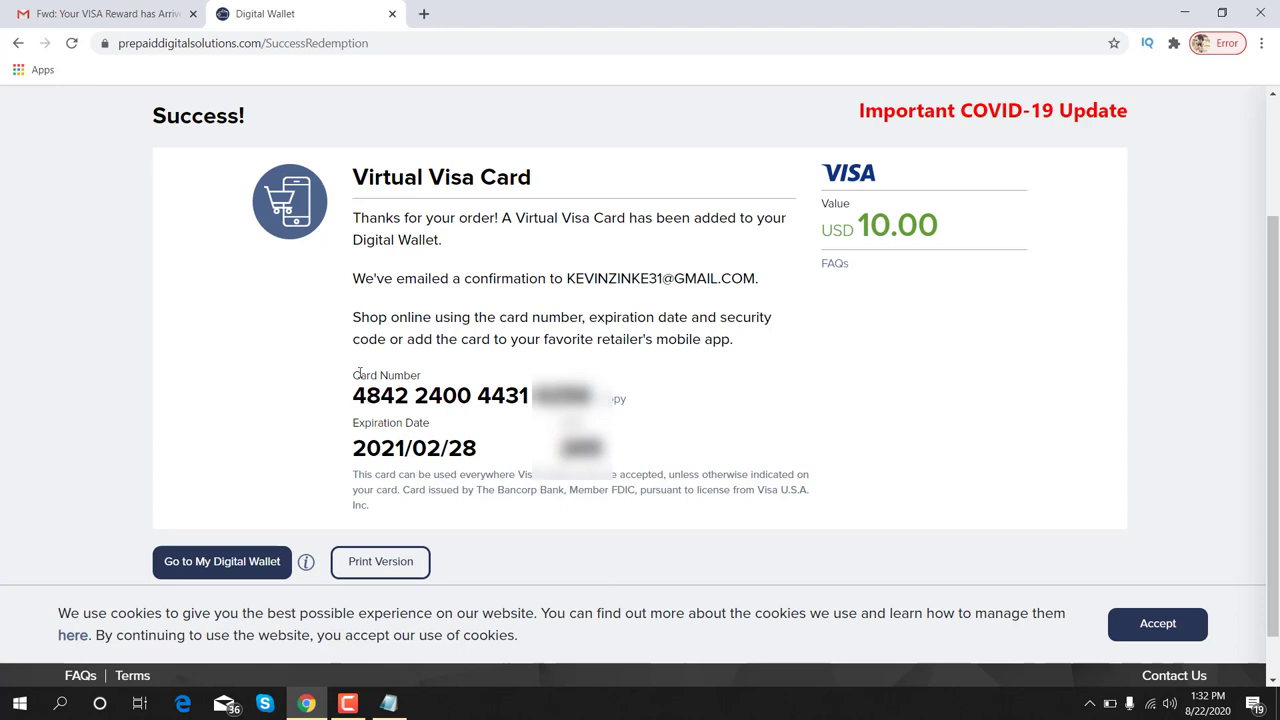
Go to the wallet overview, then bring up the signed-in accounts list from Gmail's VISA reward email
click(203, 566)
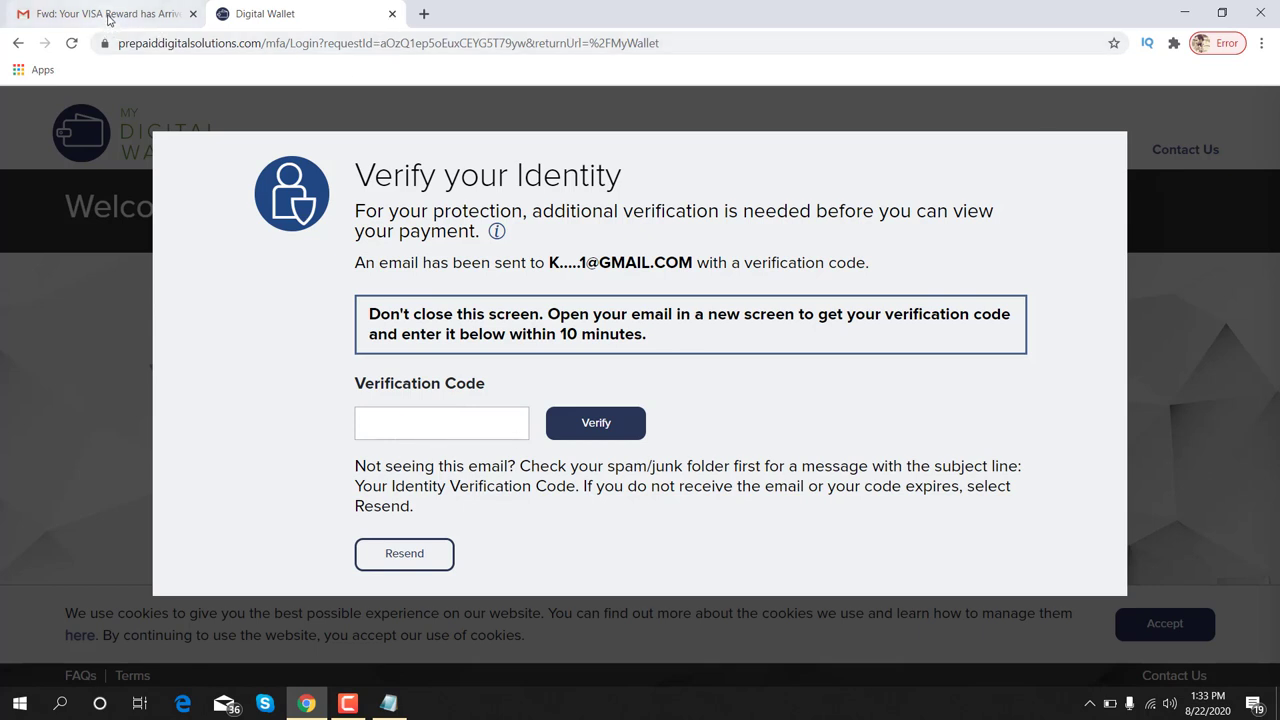
click(110, 16)
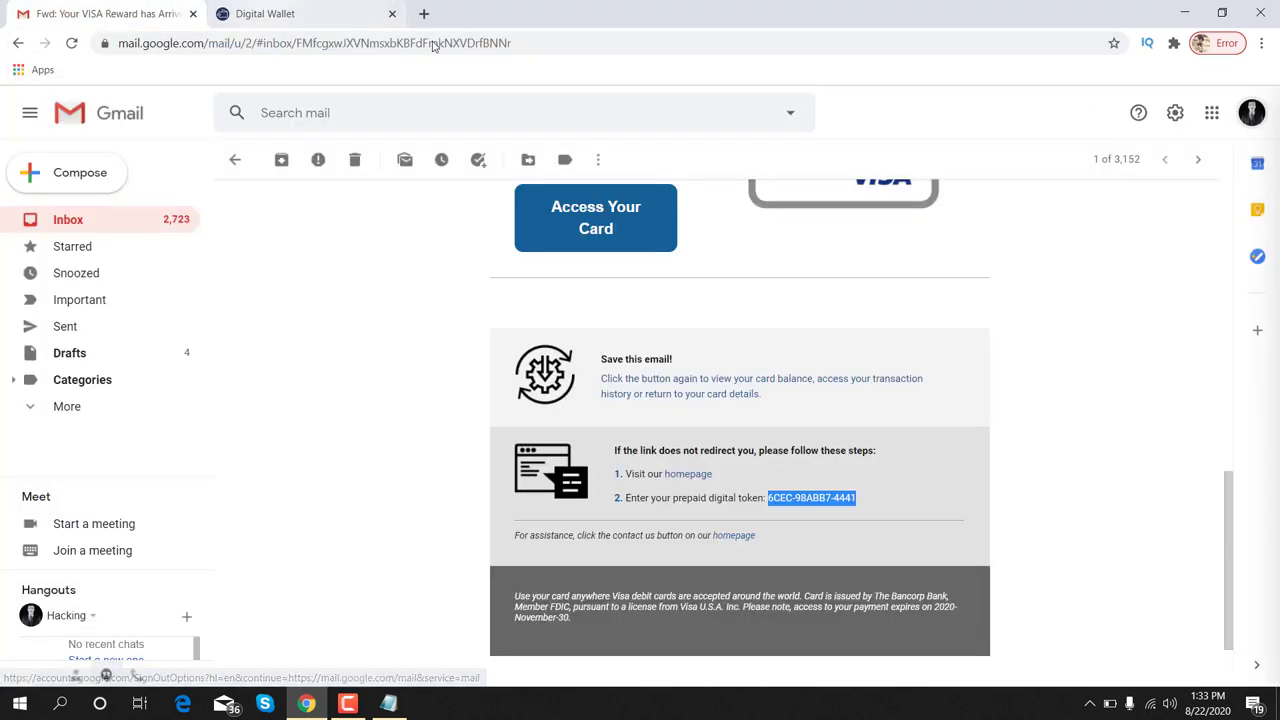
click(1251, 113)
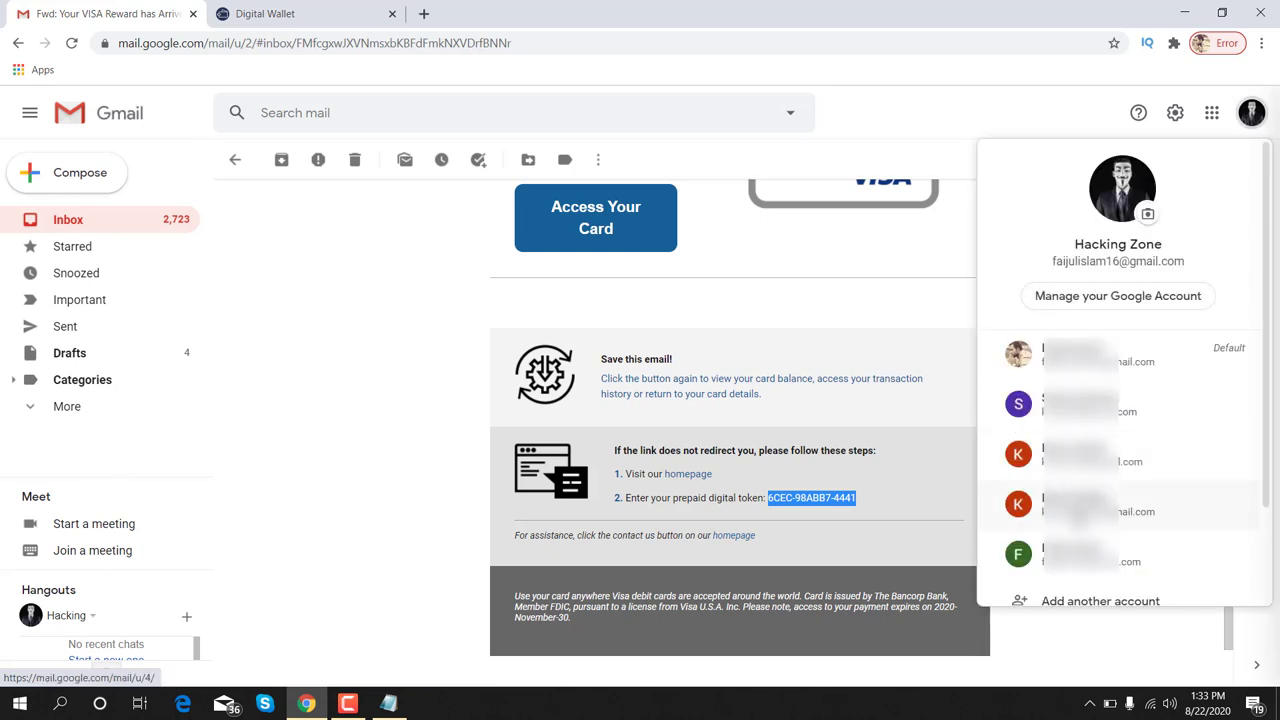